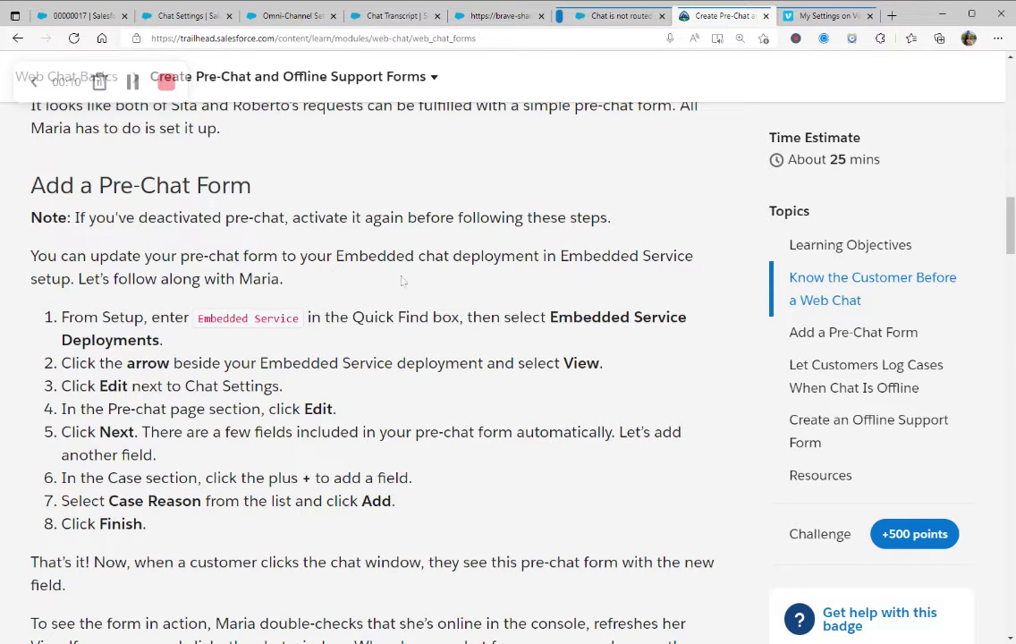
Skim the Create Pre-Chat and Offline Support Forms unit and bring up the Web Chat Basics unit list.
{"action": "scroll", "coordinate": [358, 251], "scroll_direction": "up", "scroll_amount": 1}
{"action": "scroll", "coordinate": [380, 259], "scroll_direction": "up", "scroll_amount": 1}
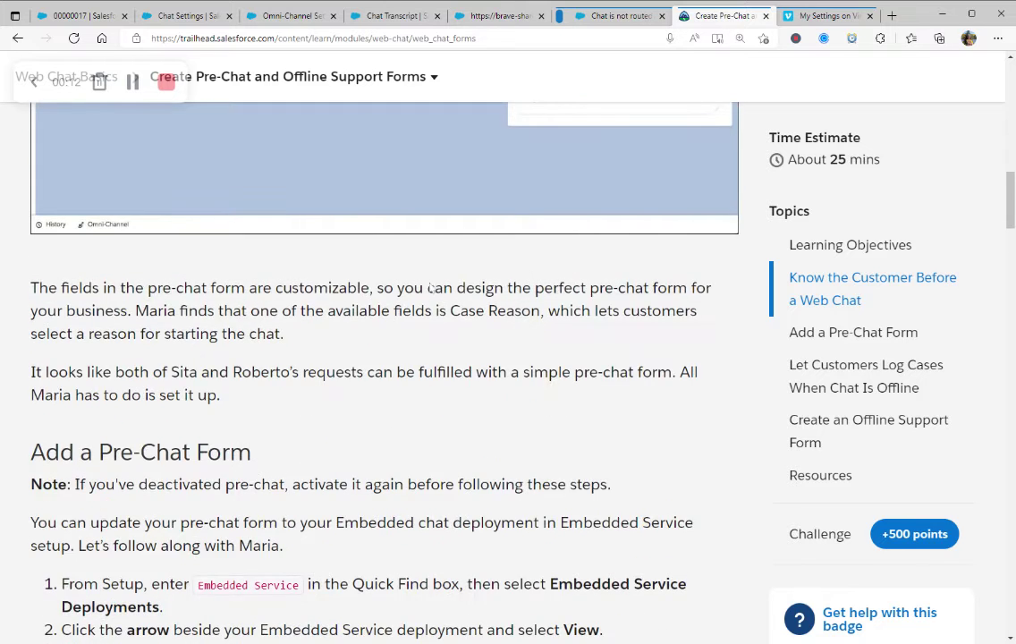
{"action": "scroll", "coordinate": [432, 286], "scroll_direction": "down", "scroll_amount": 1}
{"action": "left_click_drag", "start_coordinate": [86, 100], "coordinate": [132, 493]}
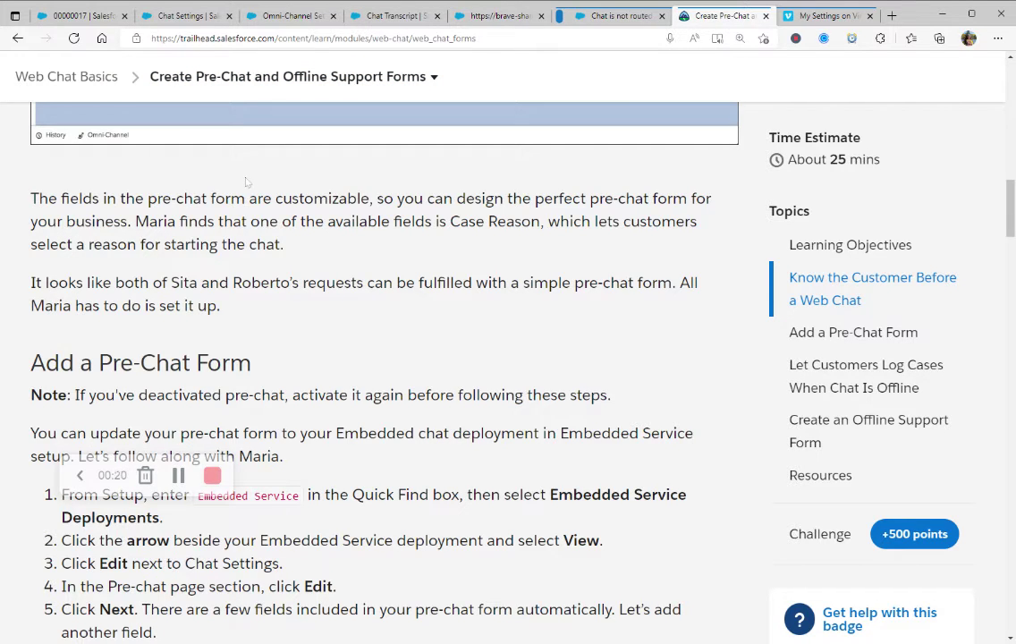
{"action": "left_click_drag", "start_coordinate": [114, 478], "coordinate": [79, 609]}
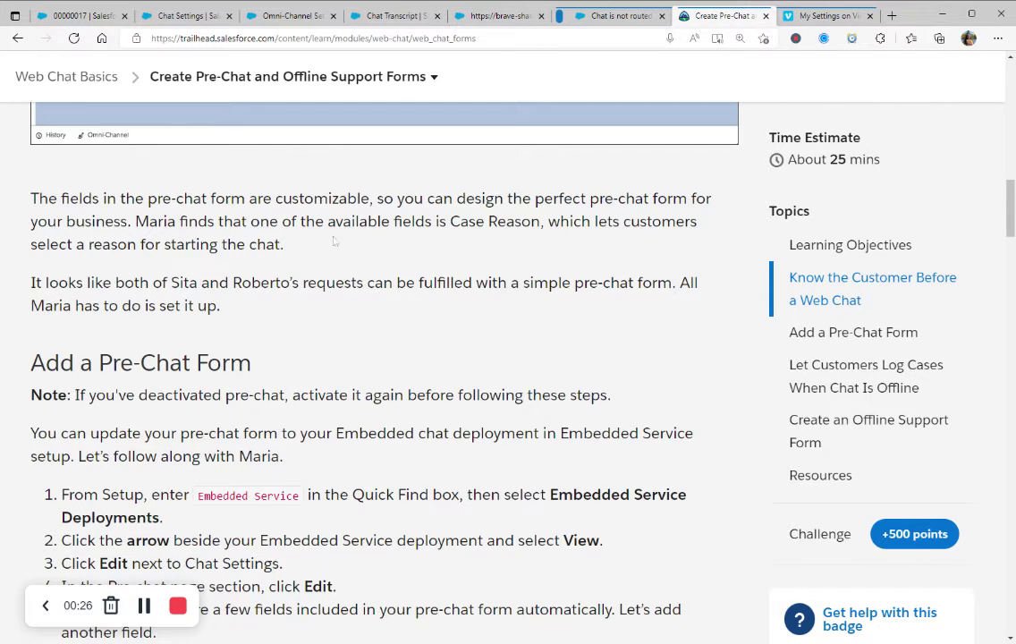
{"action": "left_click", "coordinate": [414, 82]}
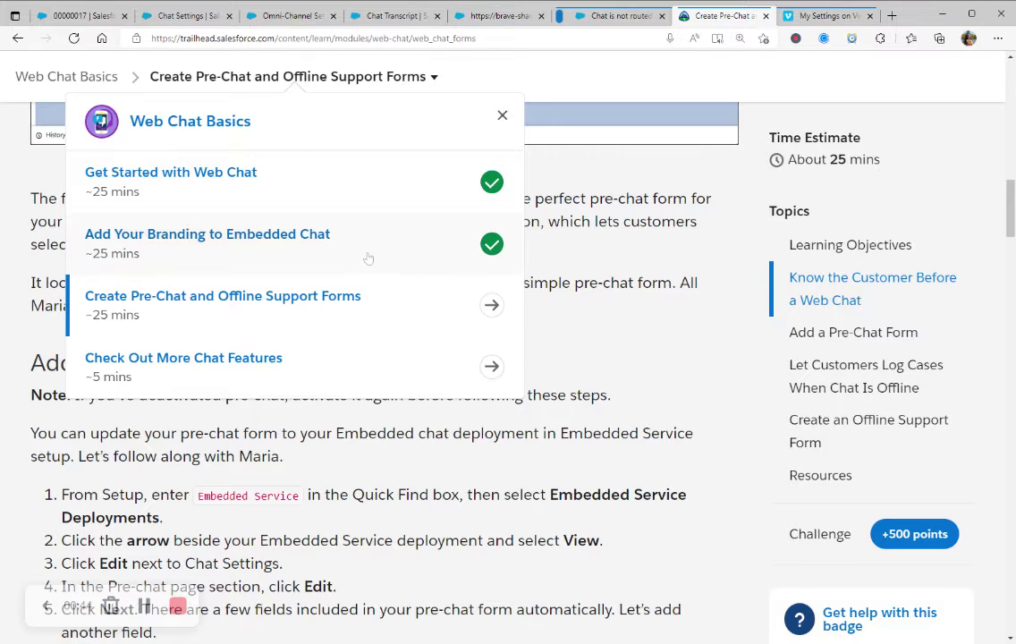
Review the completed Add Your Branding to Embedded Chat unit down to Resources, then reopen the unit list.
{"action": "left_click", "coordinate": [304, 243]}
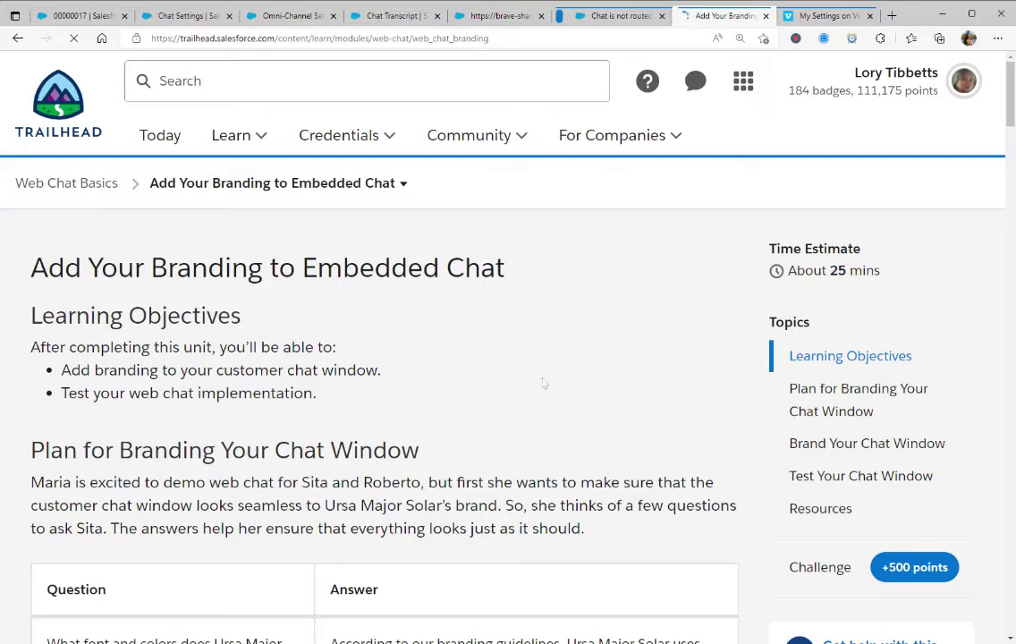
{"action": "scroll", "coordinate": [280, 434], "scroll_direction": "down", "scroll_amount": 4}
{"action": "scroll", "coordinate": [281, 434], "scroll_direction": "down", "scroll_amount": 2}
{"action": "scroll", "coordinate": [281, 432], "scroll_direction": "down", "scroll_amount": 5}
{"action": "scroll", "coordinate": [281, 432], "scroll_direction": "down", "scroll_amount": 5}
{"action": "scroll", "coordinate": [281, 432], "scroll_direction": "down", "scroll_amount": 5}
{"action": "scroll", "coordinate": [281, 432], "scroll_direction": "down", "scroll_amount": 3}
{"action": "scroll", "coordinate": [281, 431], "scroll_direction": "up", "scroll_amount": 1}
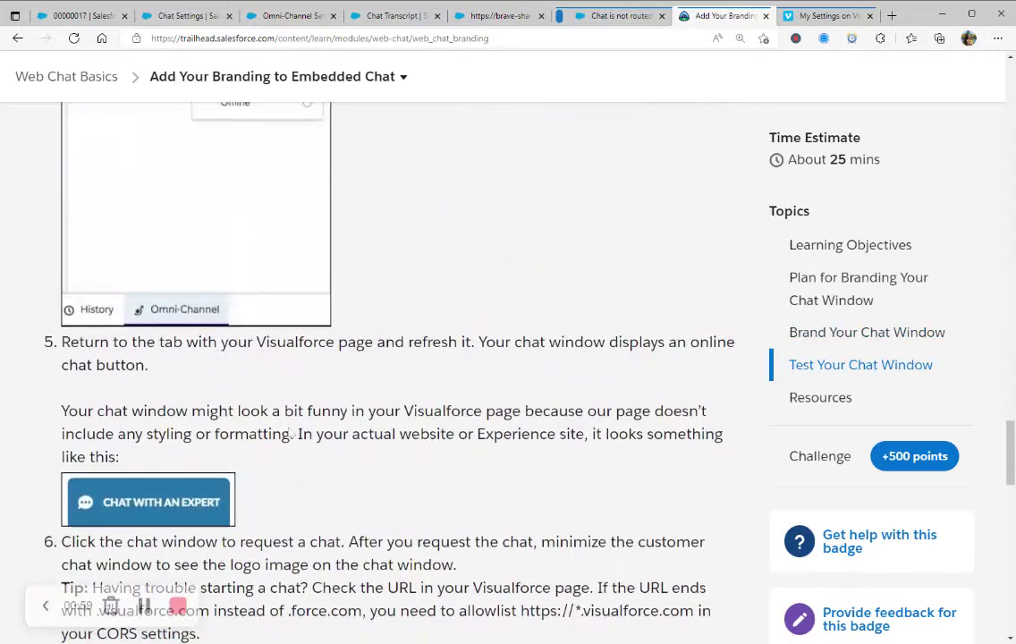
{"action": "scroll", "coordinate": [280, 432], "scroll_direction": "down", "scroll_amount": 1}
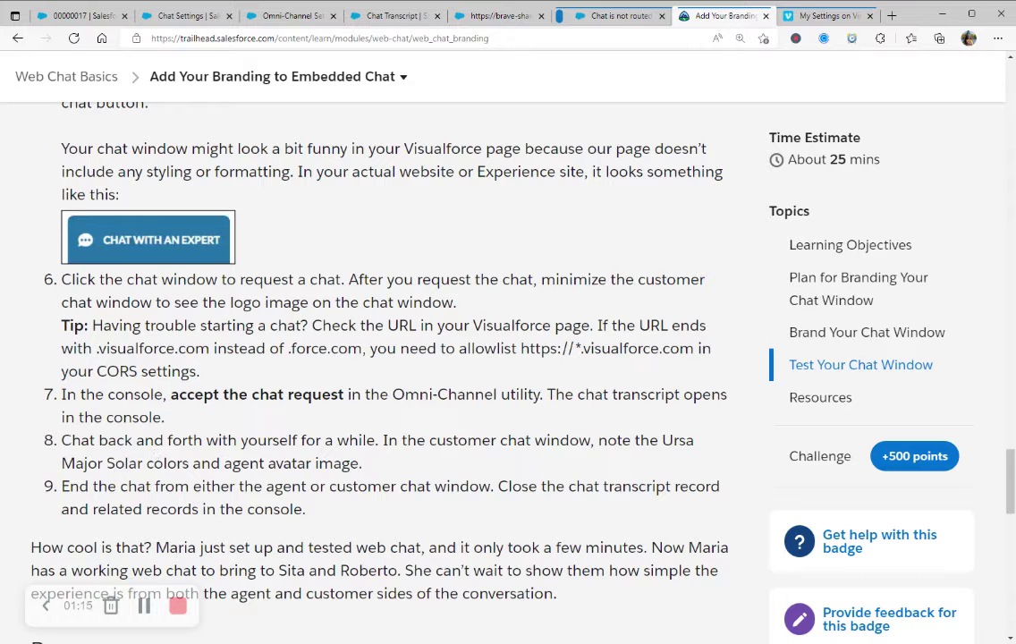
{"action": "scroll", "coordinate": [261, 426], "scroll_direction": "down", "scroll_amount": 2}
{"action": "scroll", "coordinate": [261, 426], "scroll_direction": "down", "scroll_amount": 4}
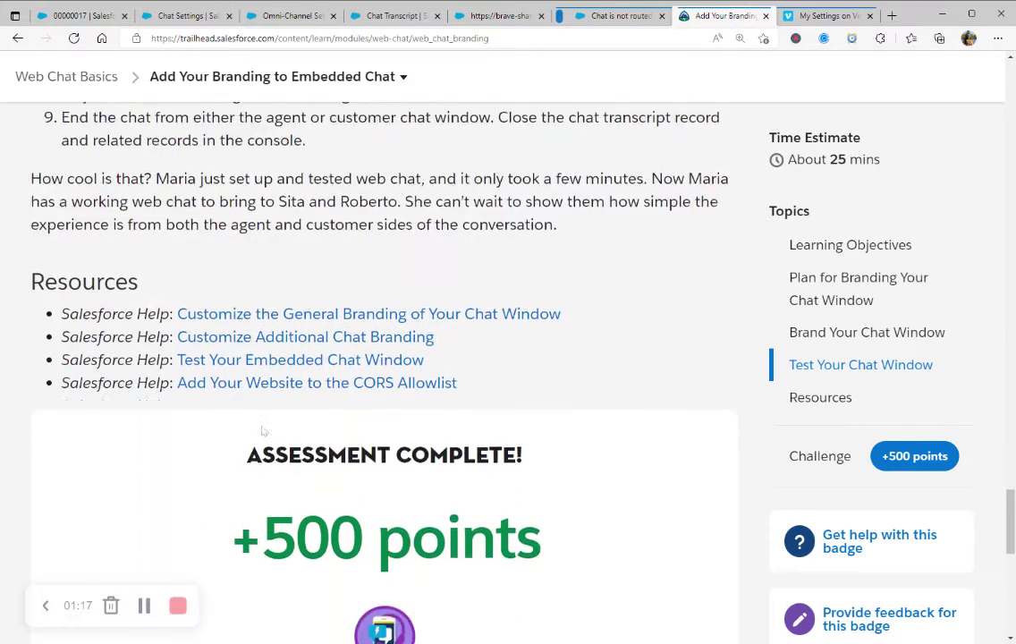
{"action": "scroll", "coordinate": [261, 427], "scroll_direction": "down", "scroll_amount": 2}
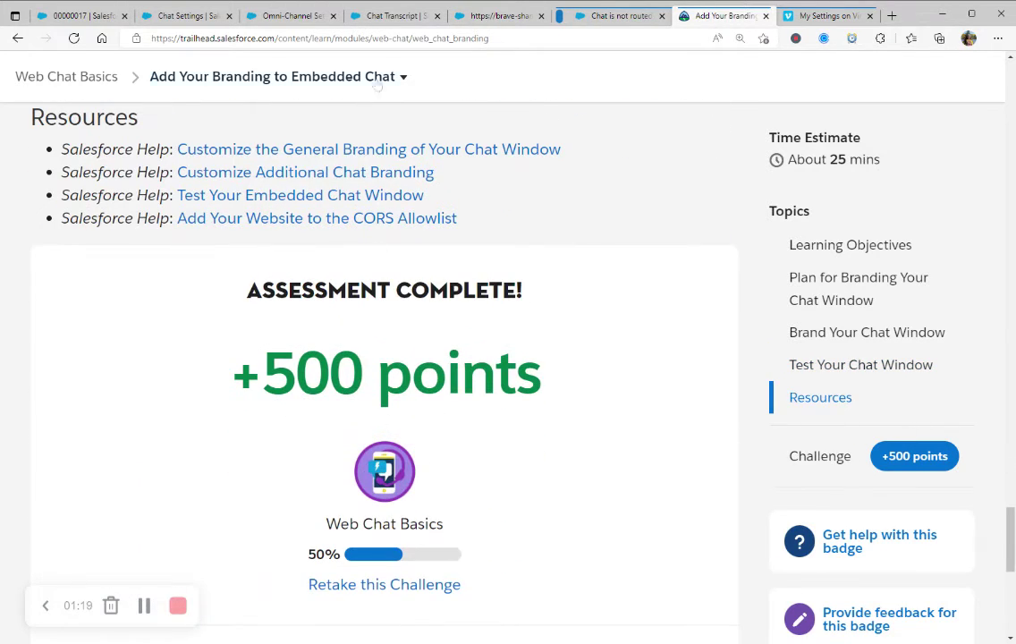
{"action": "left_click", "coordinate": [326, 77]}
Open the Create Pre-Chat and Offline Support Forms unit and read down to 'Know the Customer Before a Web Chat'.
{"action": "left_click", "coordinate": [148, 295]}
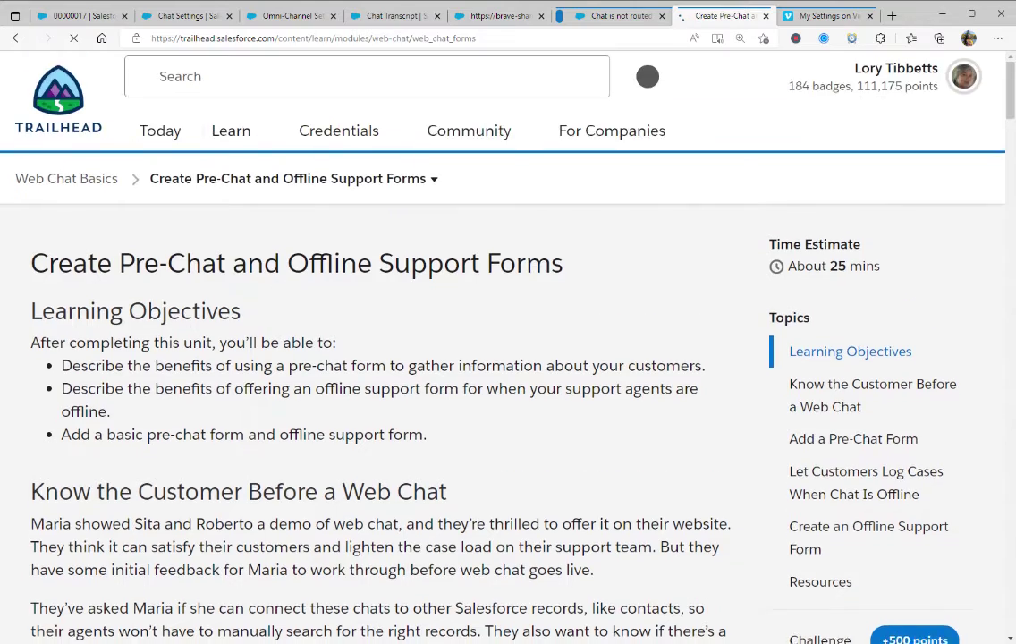
{"action": "scroll", "coordinate": [447, 357], "scroll_direction": "down", "scroll_amount": 3}
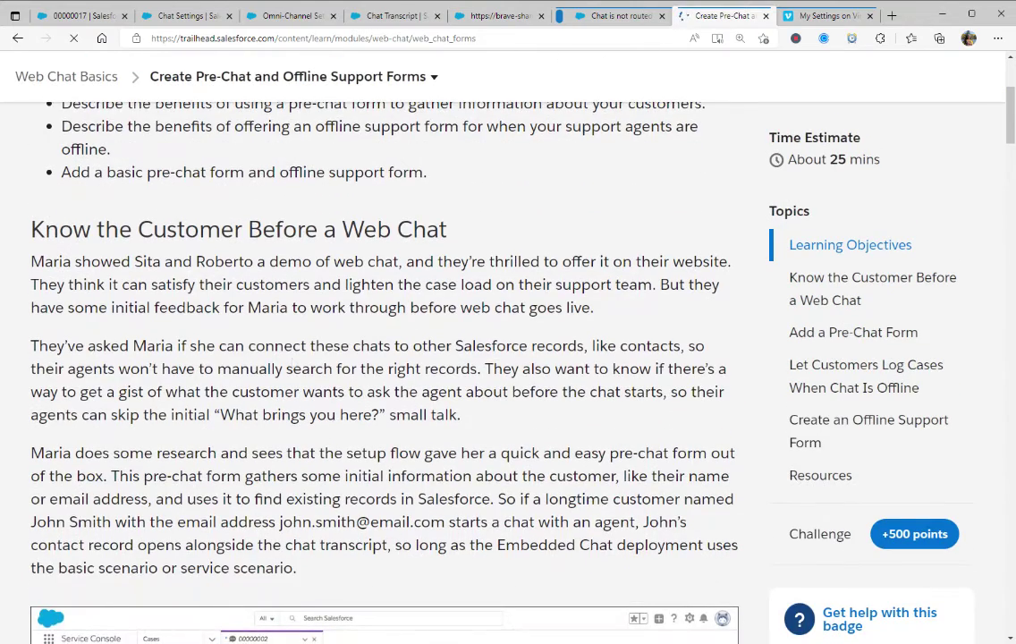
{"action": "scroll", "coordinate": [321, 341], "scroll_direction": "down", "scroll_amount": 1}
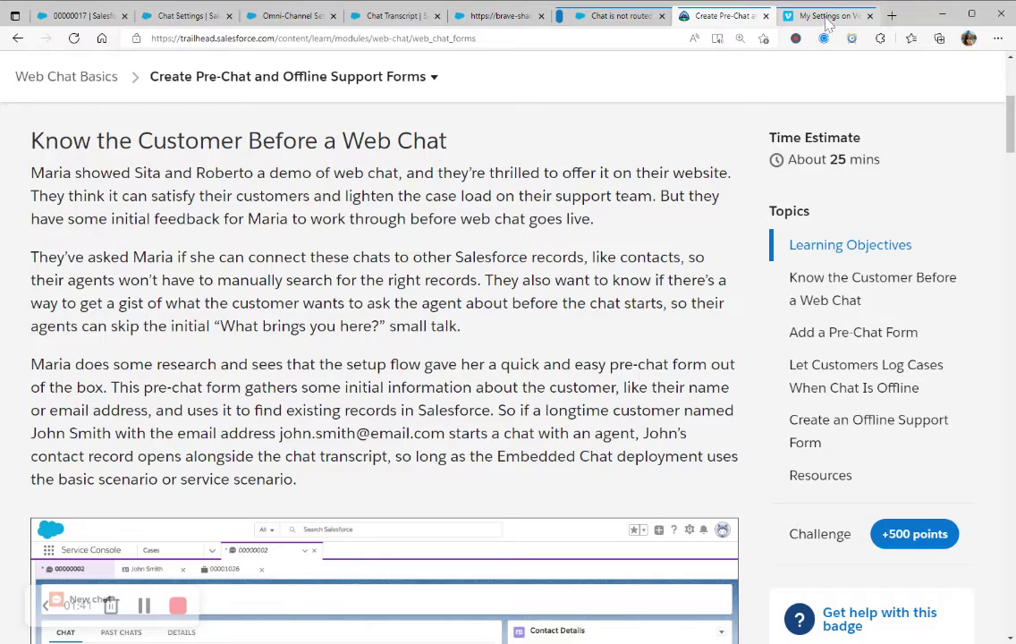
Bring up the unrouted-chats help article at its Resolution section of likely causes.
{"action": "left_click", "coordinate": [617, 16]}
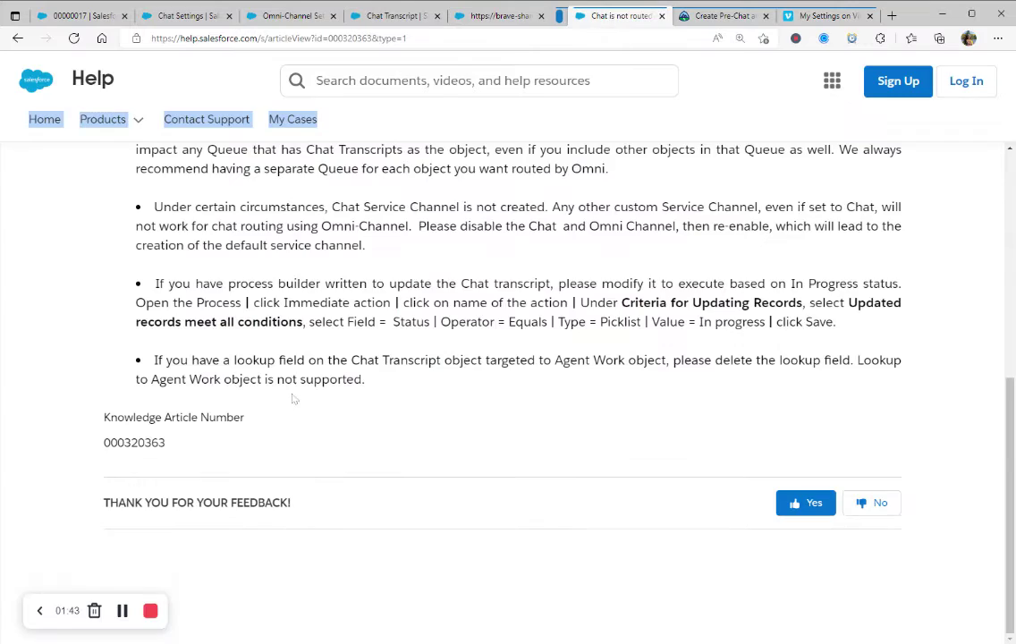
{"action": "scroll", "coordinate": [291, 399], "scroll_direction": "up", "scroll_amount": 3}
{"action": "scroll", "coordinate": [292, 399], "scroll_direction": "up", "scroll_amount": 2}
{"action": "scroll", "coordinate": [292, 399], "scroll_direction": "down", "scroll_amount": 1}
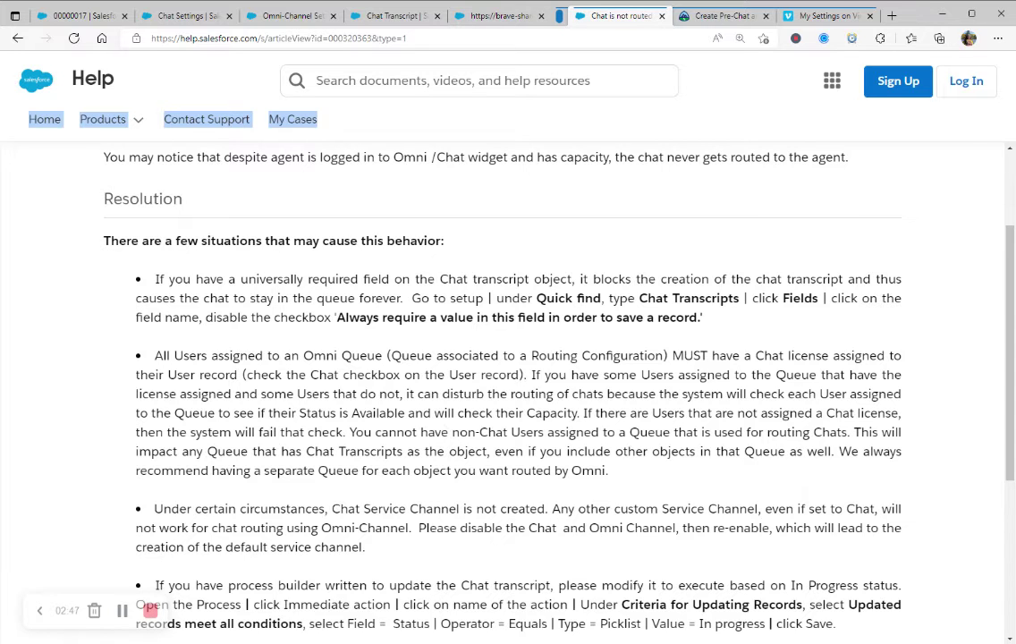
Check Chat Settings and the ended chat 00000017, then return to the help article's causes.
{"action": "left_click", "coordinate": [182, 16]}
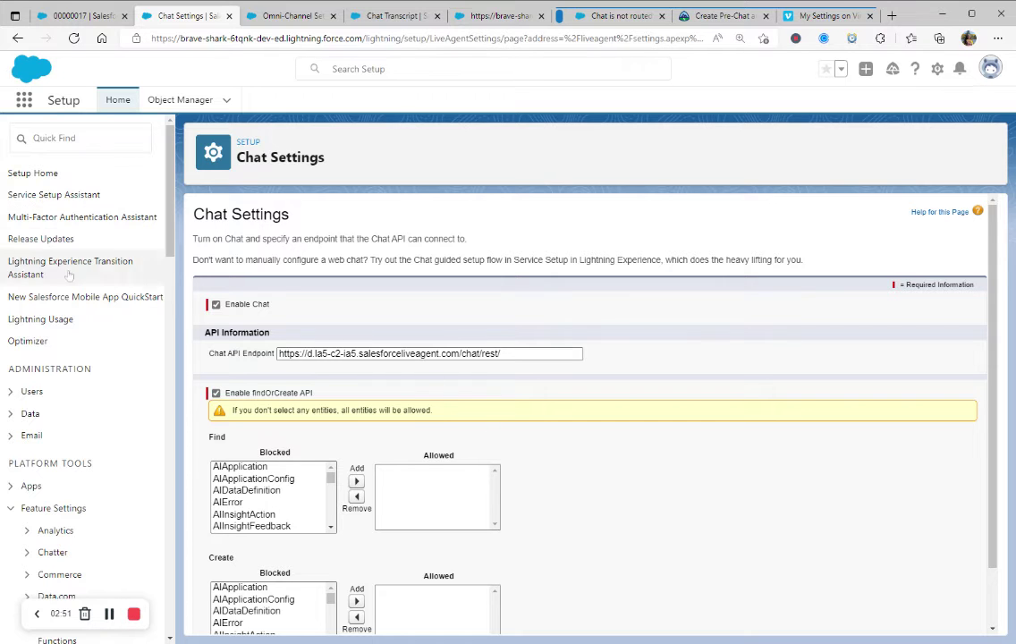
{"action": "left_click", "coordinate": [17, 41]}
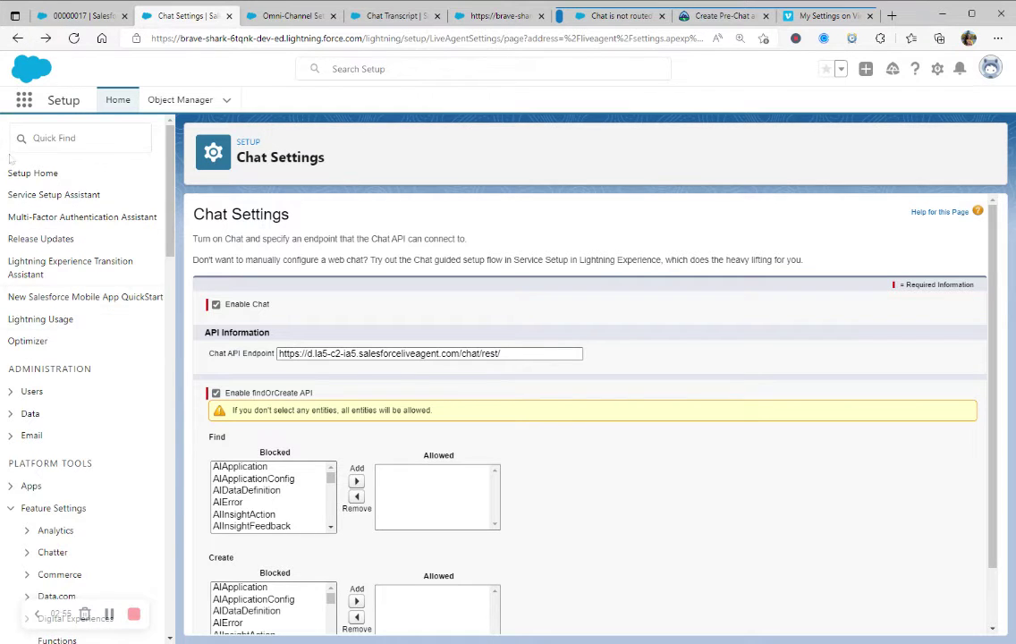
{"action": "left_click", "coordinate": [78, 18]}
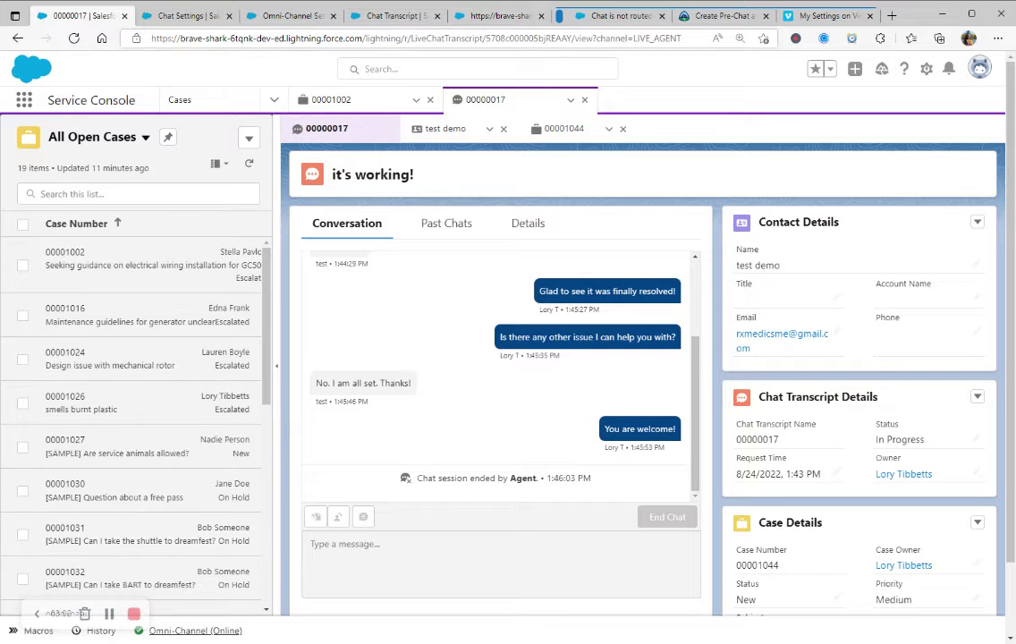
{"action": "left_click", "coordinate": [603, 24]}
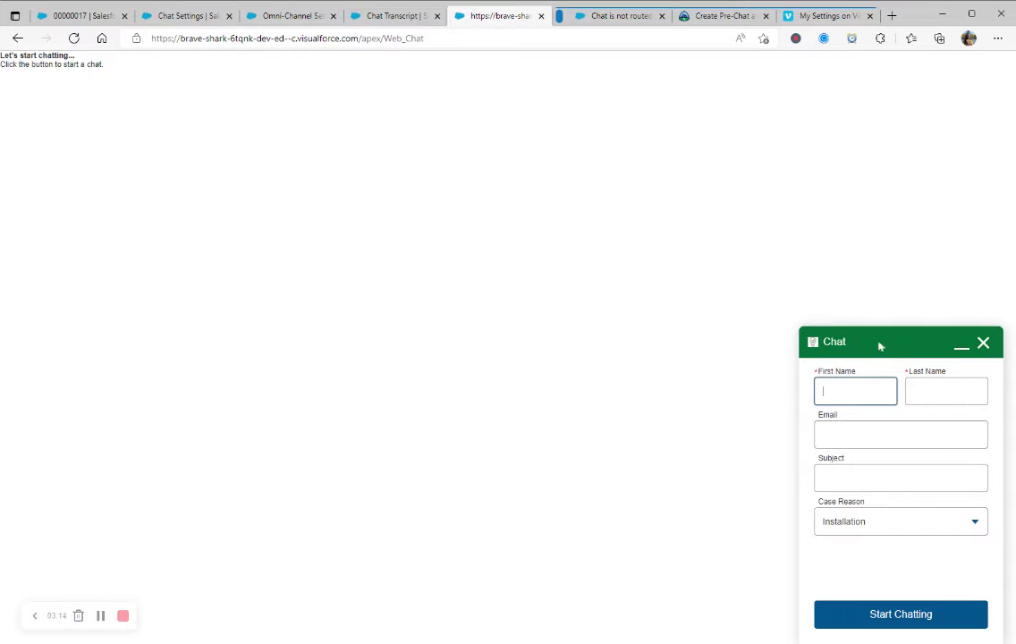
{"action": "left_click", "coordinate": [56, 17]}
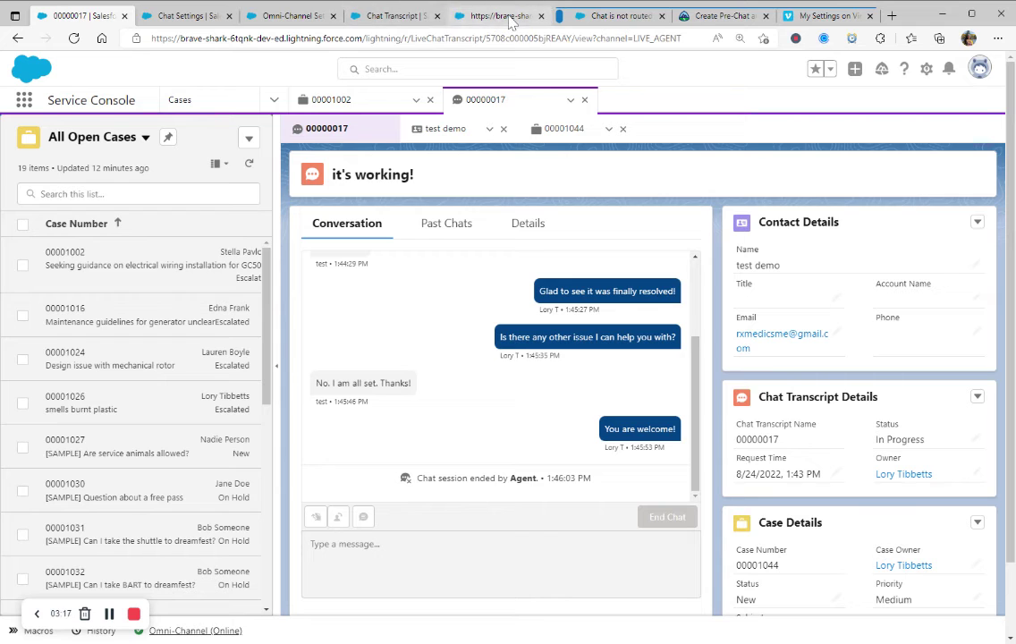
{"action": "left_click", "coordinate": [612, 15]}
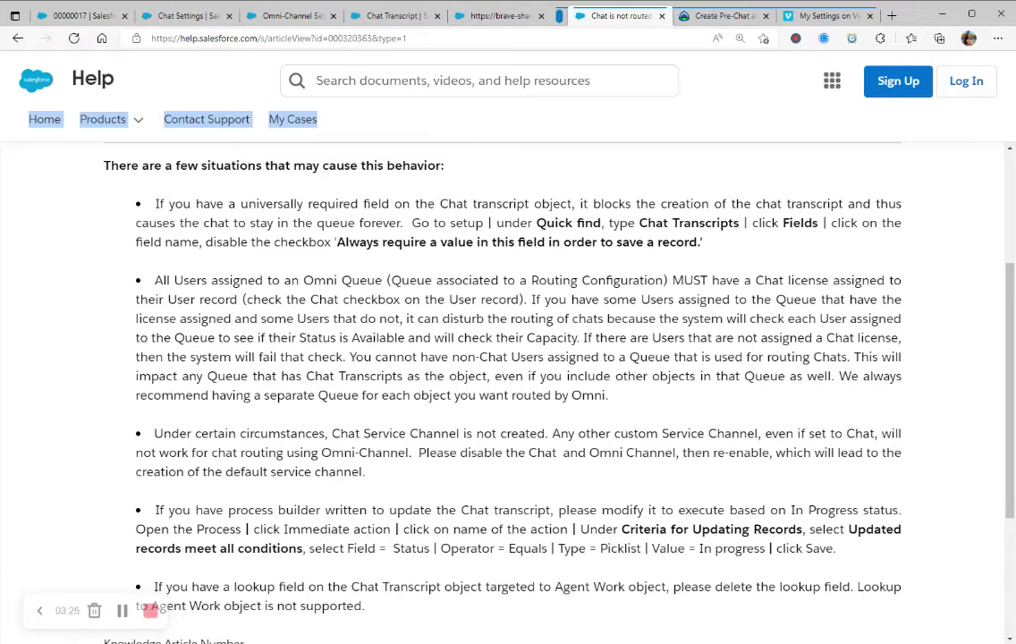
Confirm Omni-Channel and Chat are enabled, then read the help article through the Agent Work lookup cause.
{"action": "left_click", "coordinate": [267, 20]}
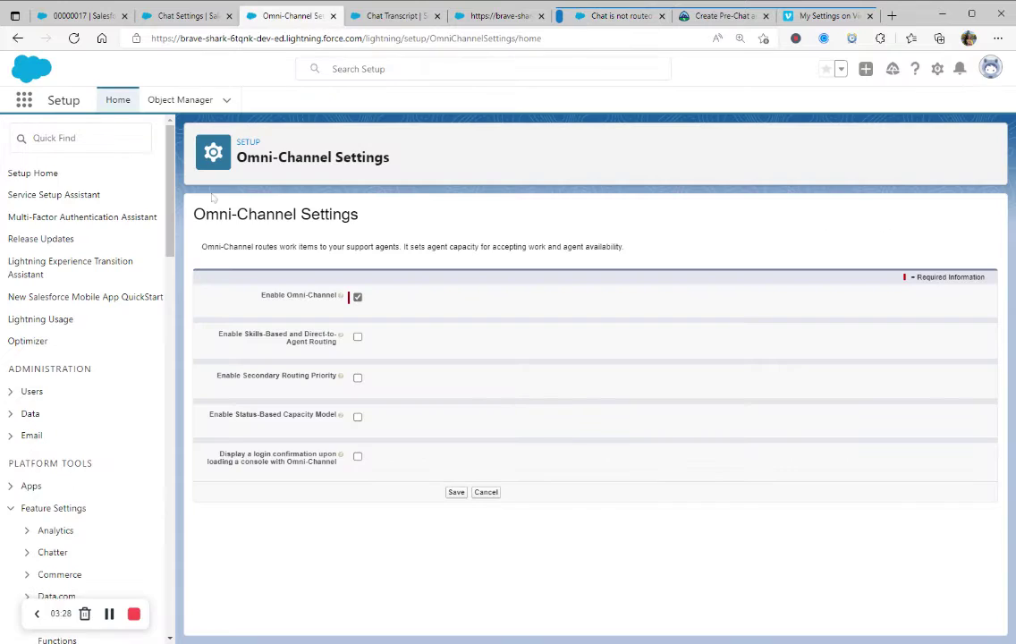
{"action": "left_click", "coordinate": [393, 15]}
{"action": "left_click", "coordinate": [182, 20]}
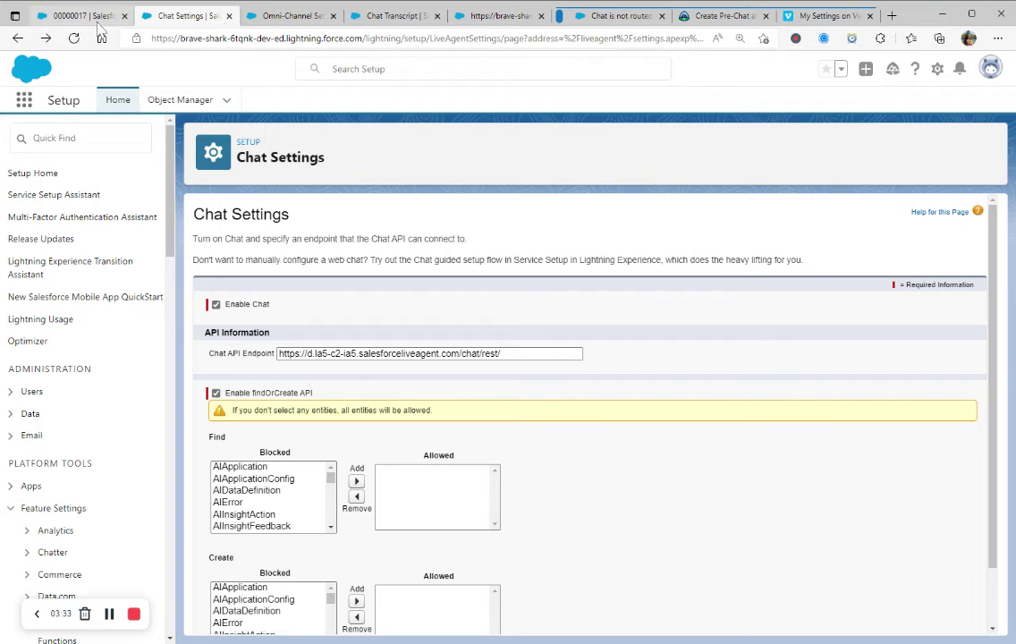
{"action": "left_click", "coordinate": [617, 16]}
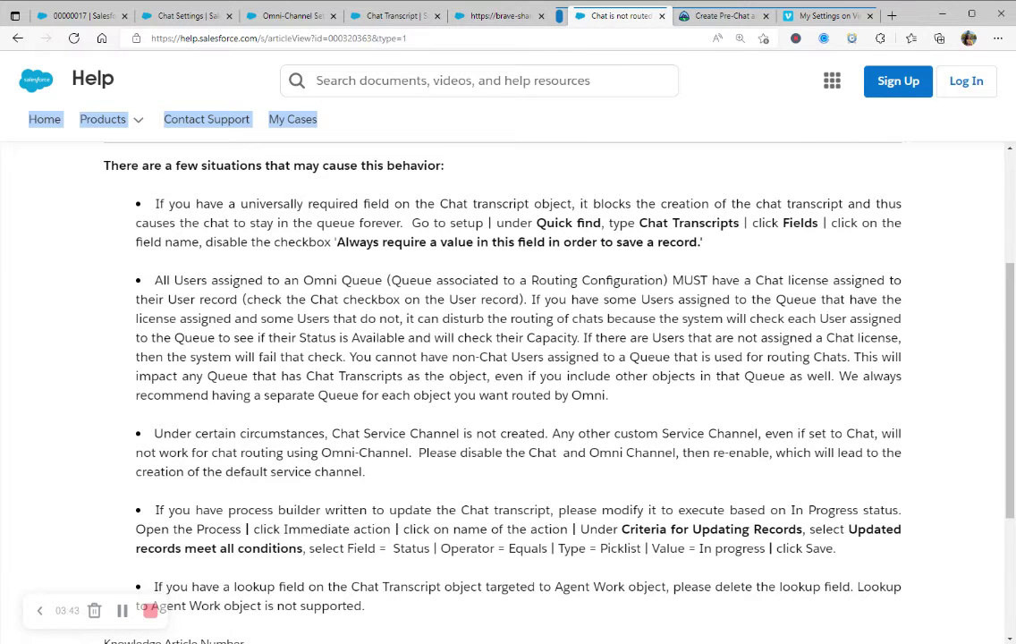
{"action": "scroll", "coordinate": [273, 454], "scroll_direction": "down", "scroll_amount": 1}
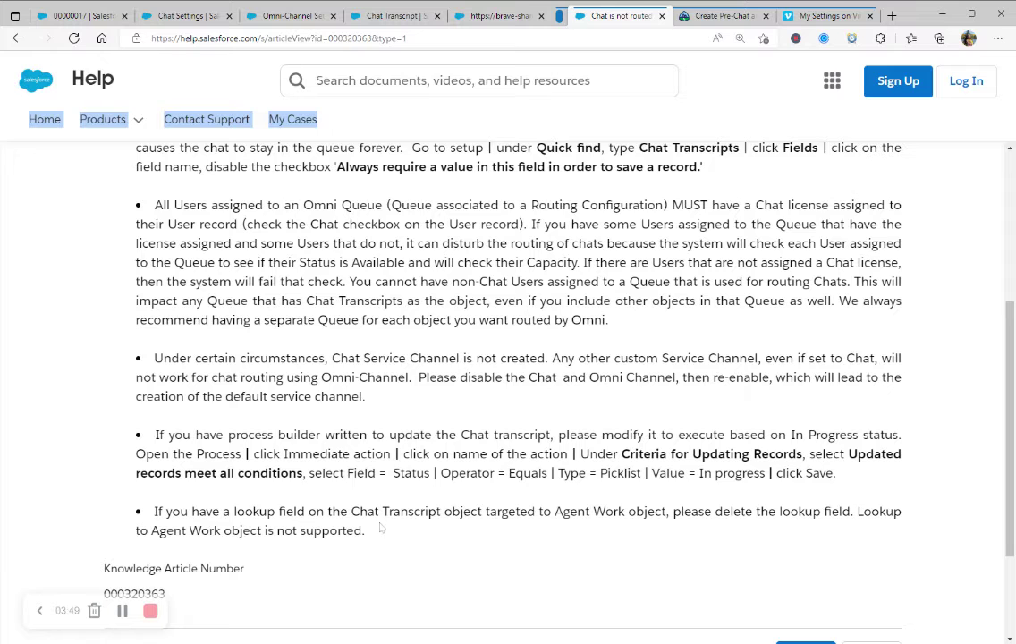
Review the Chat Transcript object's 39 Fields & Relationships down through Start Time.
{"action": "left_click", "coordinate": [358, 18]}
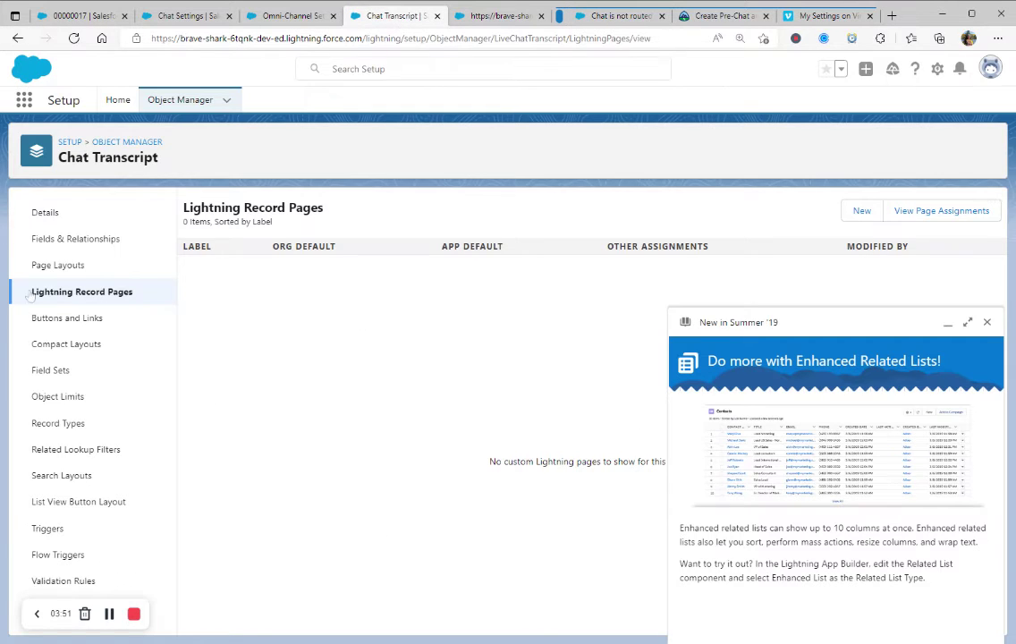
{"action": "left_click", "coordinate": [83, 239]}
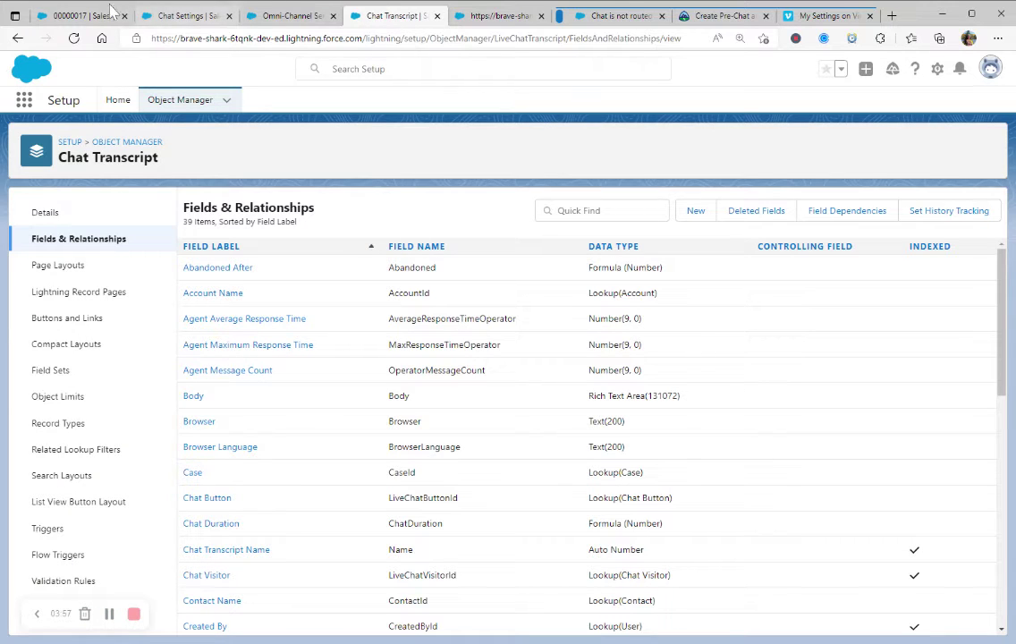
{"action": "left_click", "coordinate": [590, 16]}
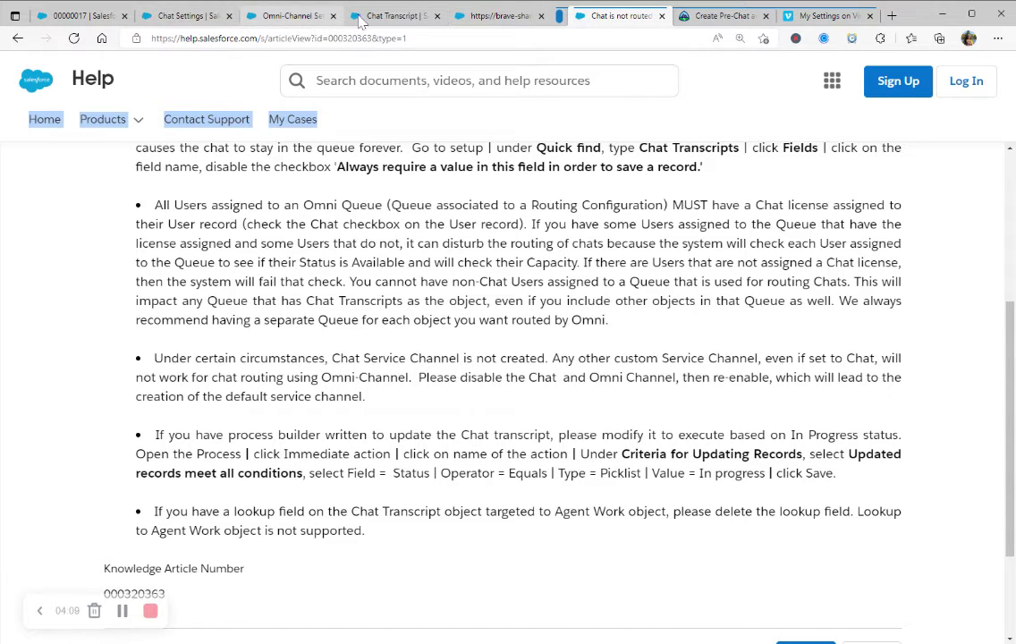
{"action": "left_click", "coordinate": [389, 18]}
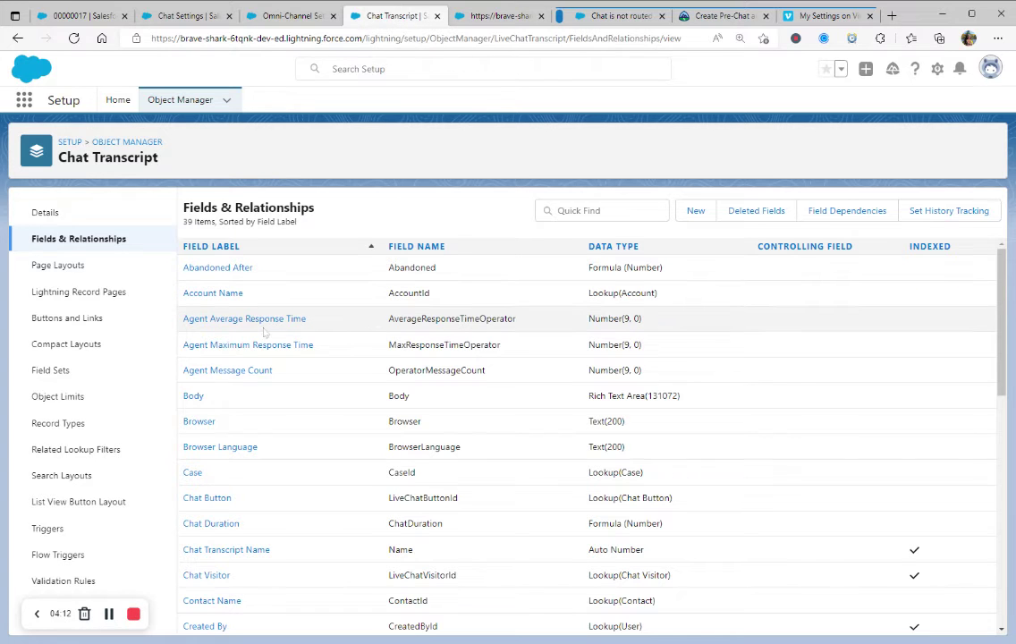
{"action": "scroll", "coordinate": [228, 408], "scroll_direction": "down", "scroll_amount": 3}
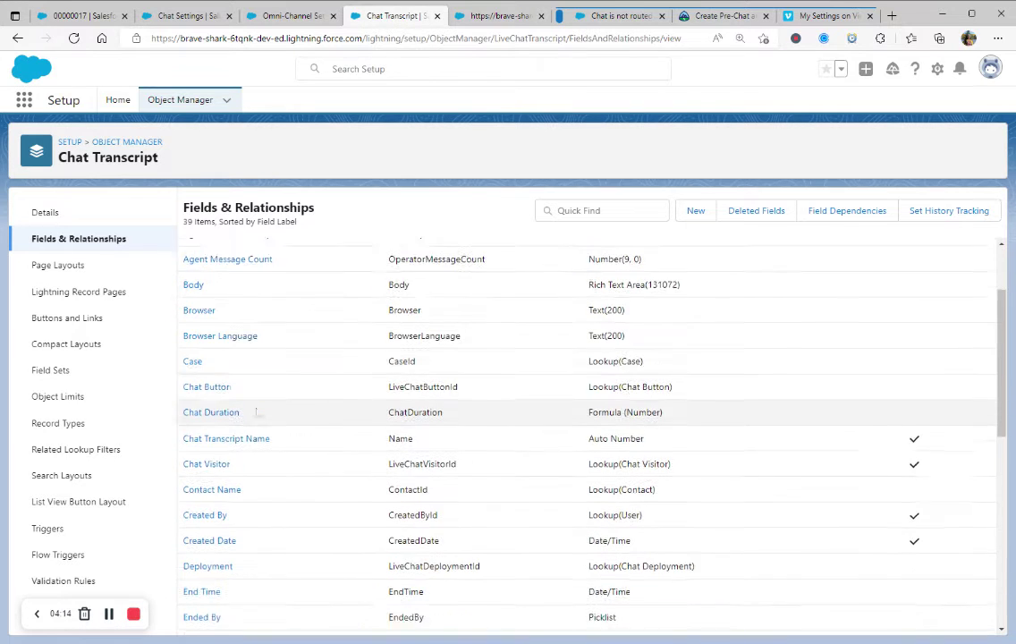
{"action": "scroll", "coordinate": [464, 417], "scroll_direction": "up", "scroll_amount": 3}
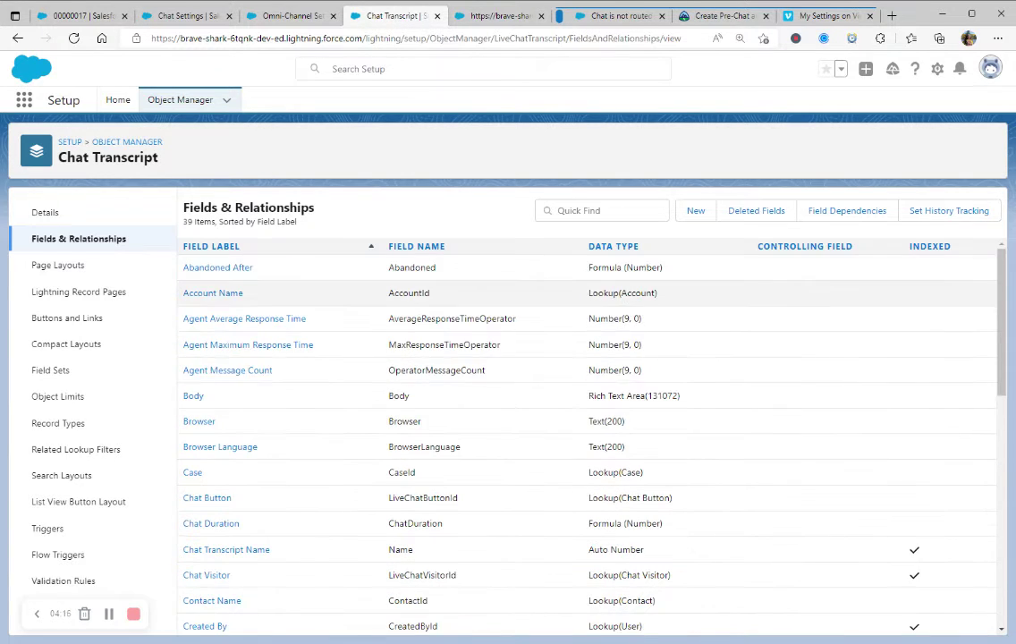
{"action": "scroll", "coordinate": [626, 293], "scroll_direction": "down", "scroll_amount": 1}
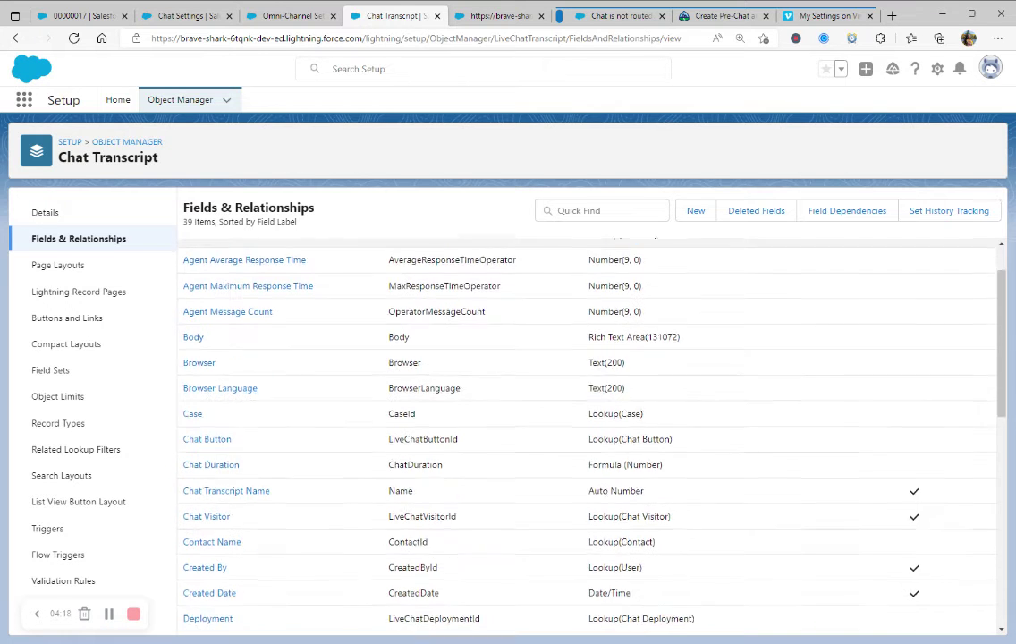
{"action": "scroll", "coordinate": [626, 293], "scroll_direction": "down", "scroll_amount": 1}
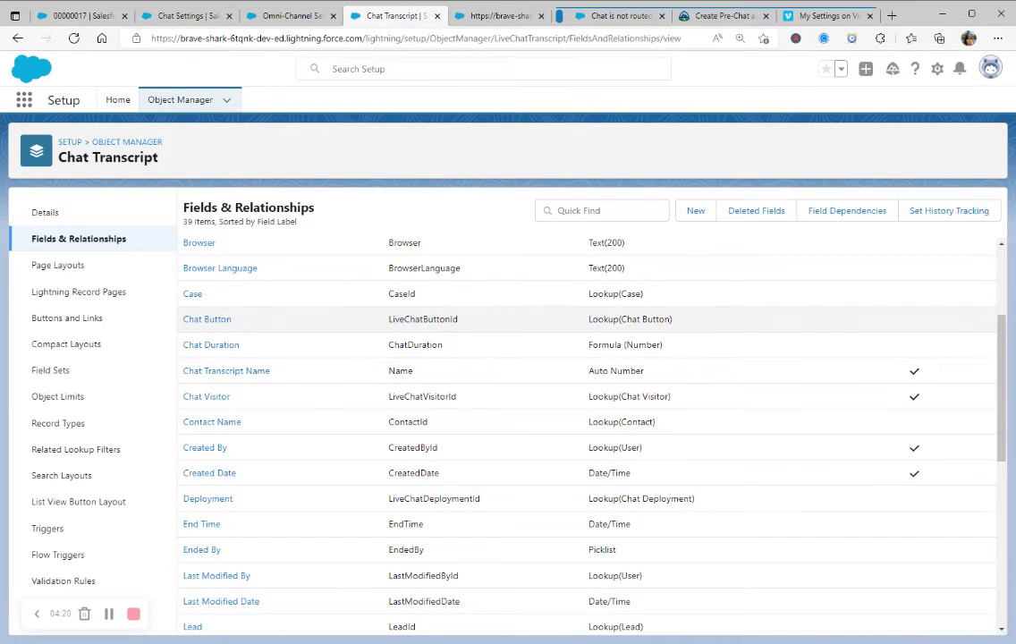
{"action": "scroll", "coordinate": [626, 292], "scroll_direction": "down", "scroll_amount": 1}
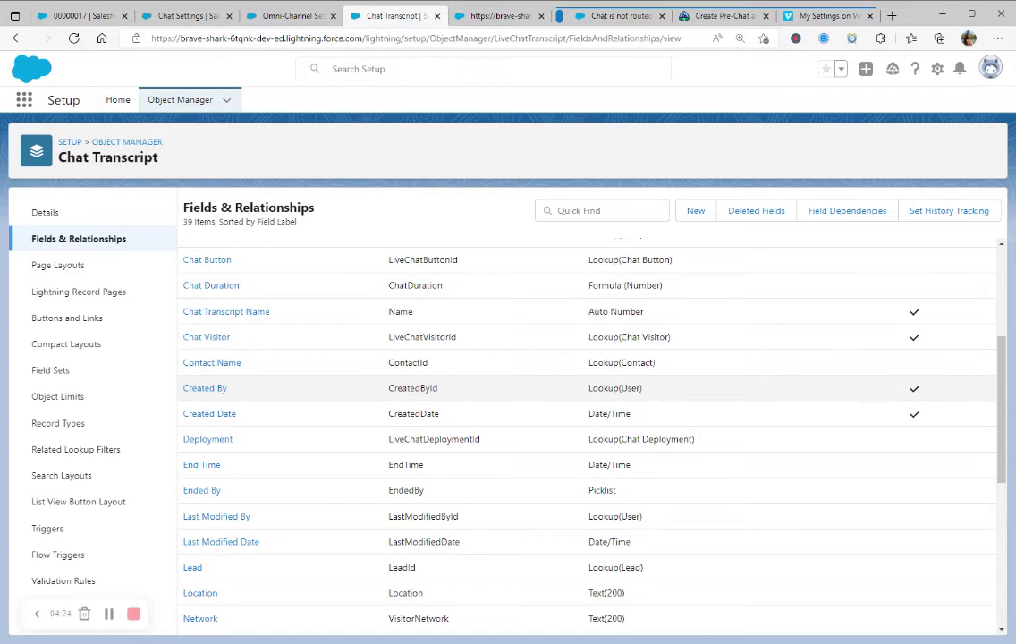
{"action": "scroll", "coordinate": [626, 384], "scroll_direction": "down", "scroll_amount": 1}
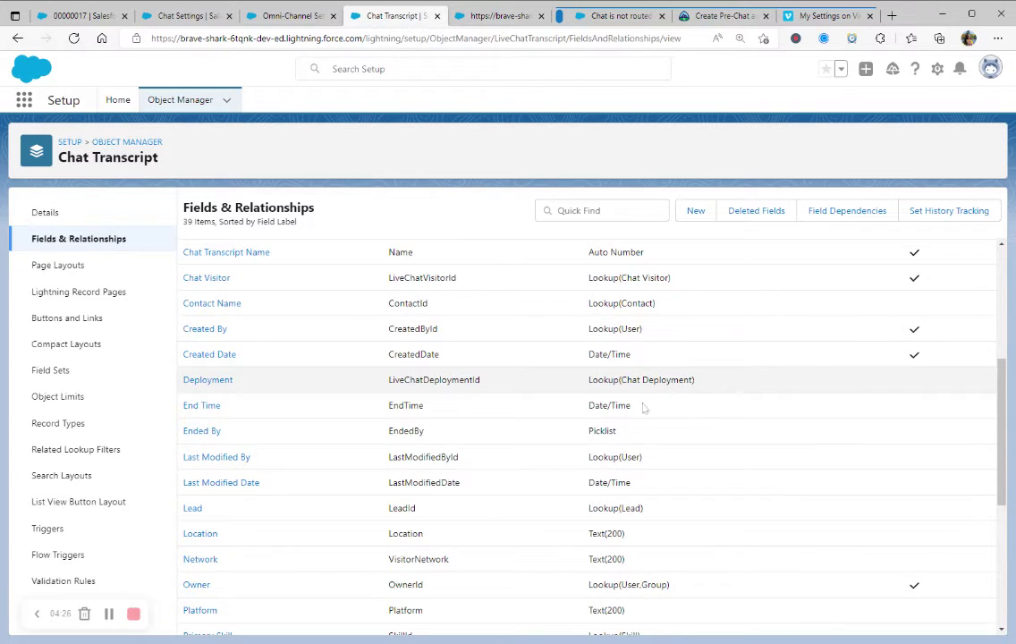
{"action": "scroll", "coordinate": [590, 517], "scroll_direction": "down", "scroll_amount": 1}
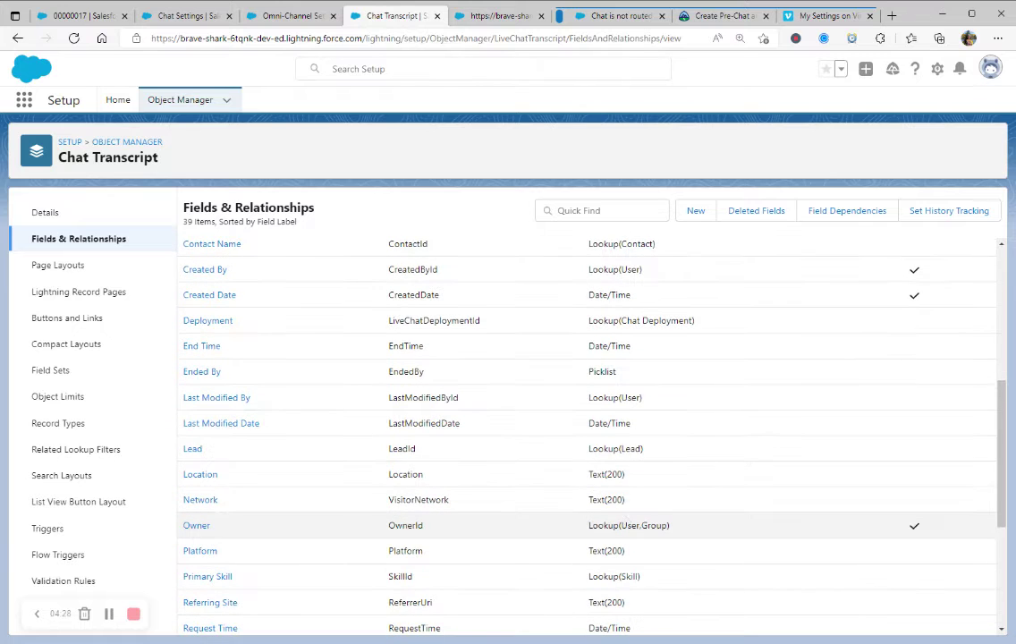
{"action": "scroll", "coordinate": [590, 526], "scroll_direction": "down", "scroll_amount": 1}
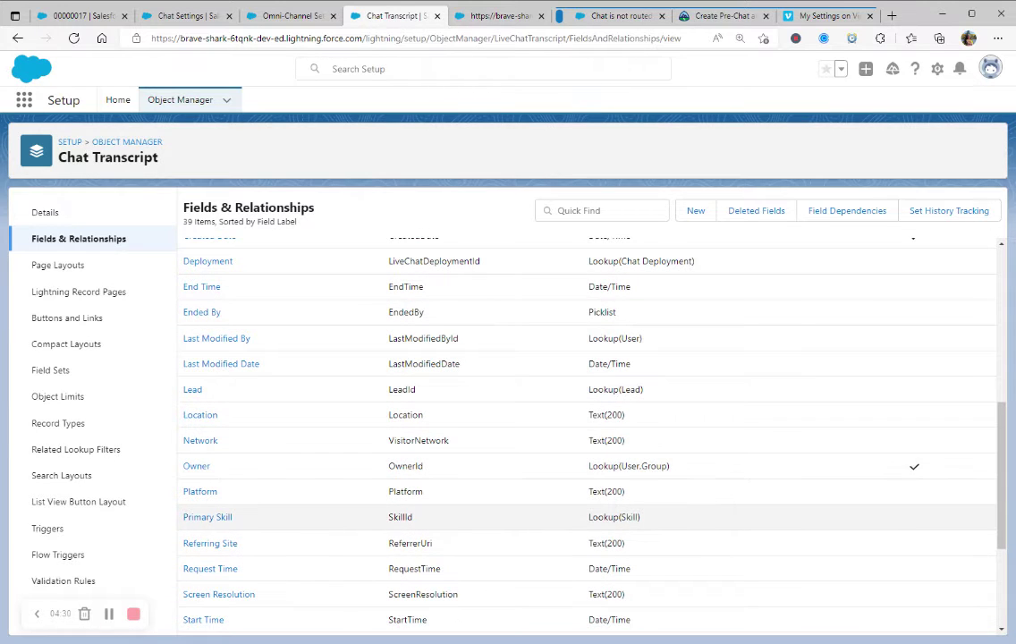
Finish the unrouted-chats help article and close its tab.
{"action": "scroll", "coordinate": [590, 526], "scroll_direction": "down", "scroll_amount": 1}
{"action": "scroll", "coordinate": [590, 526], "scroll_direction": "down", "scroll_amount": 1}
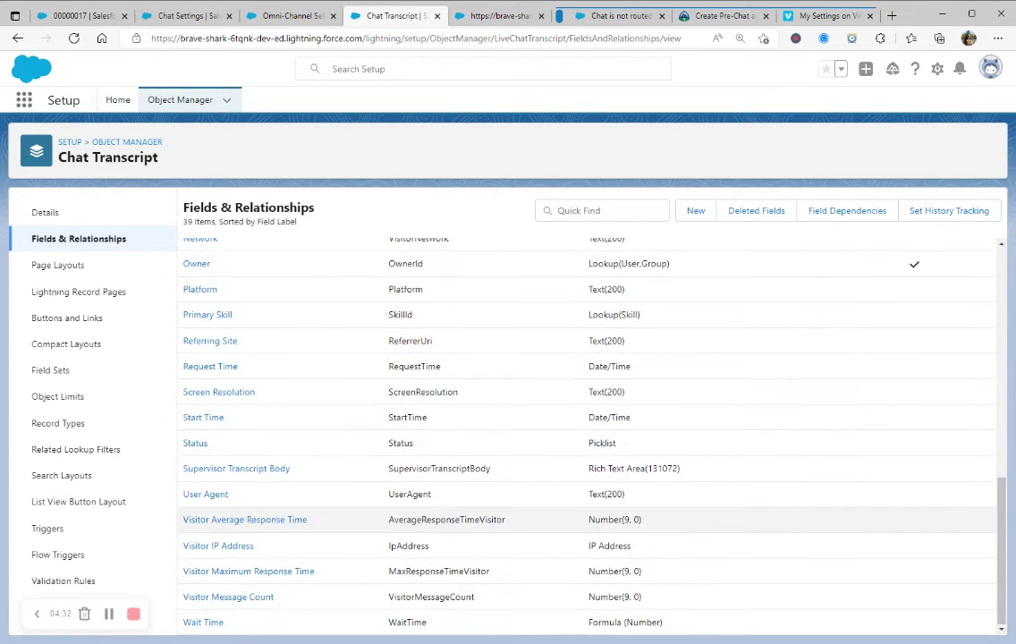
{"action": "left_click", "coordinate": [609, 16]}
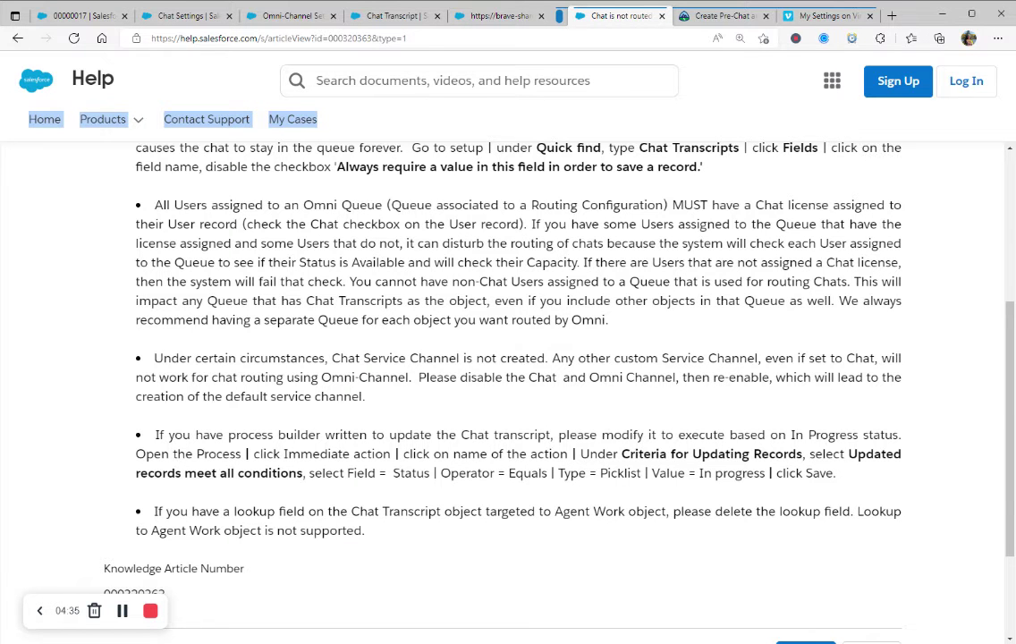
{"action": "middle_click", "coordinate": [591, 16]}
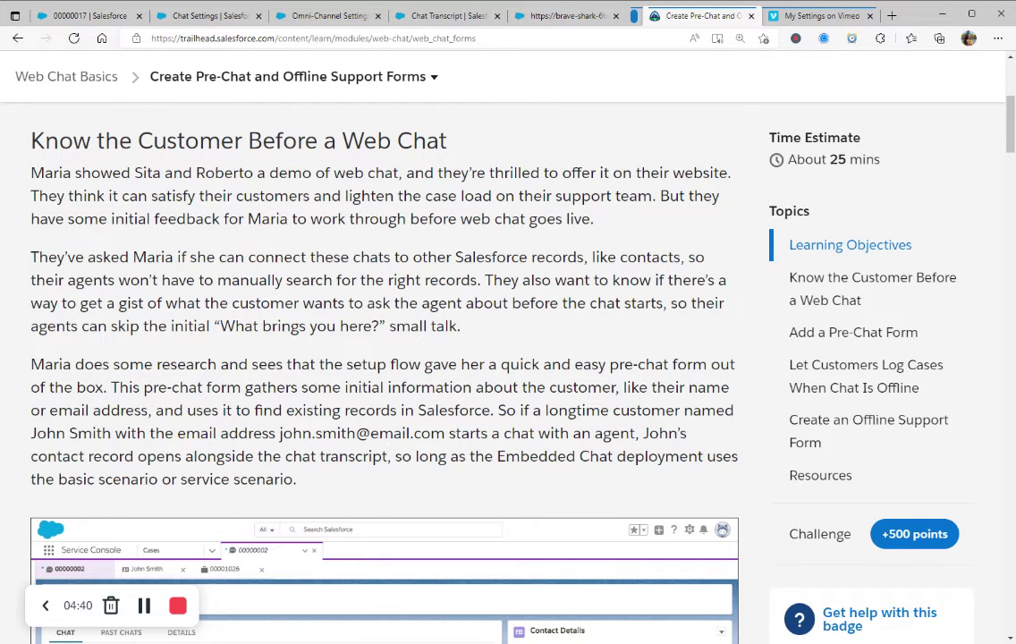
{"action": "left_click", "coordinate": [77, 17]}
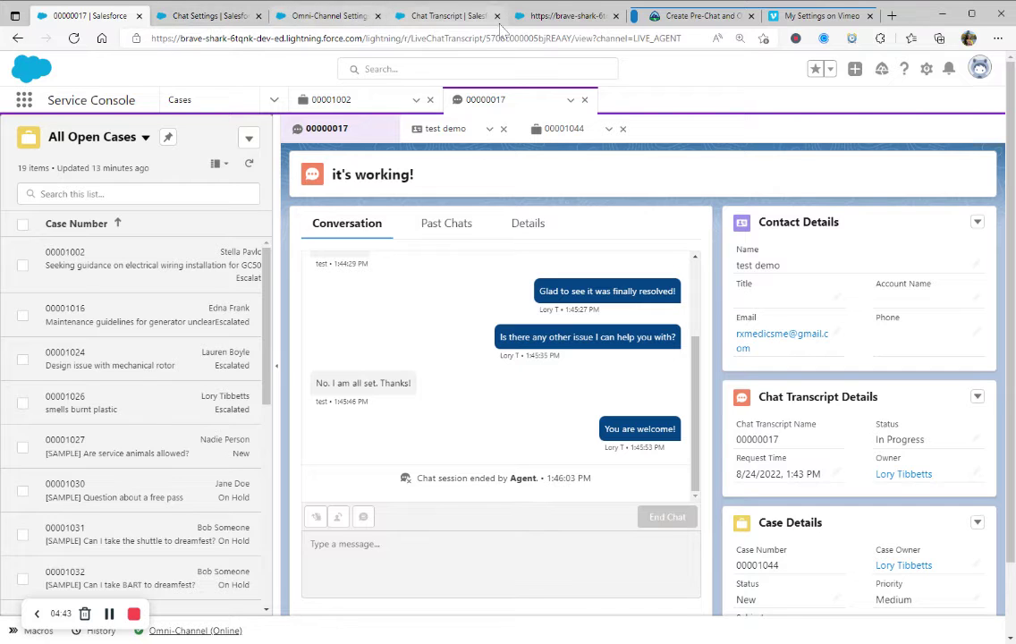
Close the Chat Settings, Omni-Channel Settings and Chat Transcript setup tabs.
{"action": "left_click", "coordinate": [228, 18]}
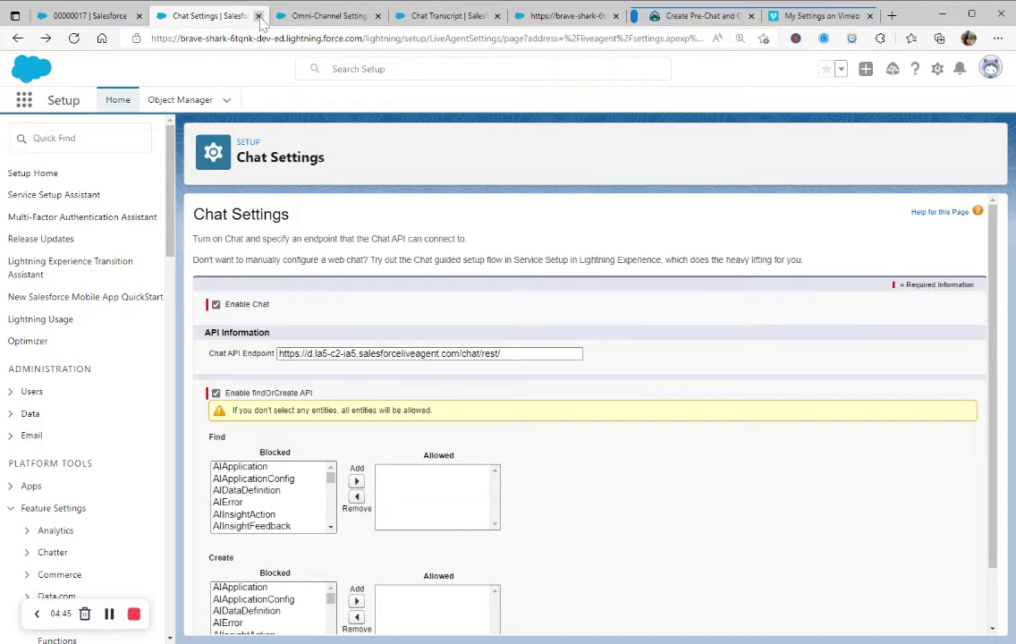
{"action": "left_click", "coordinate": [259, 16]}
{"action": "left_click", "coordinate": [259, 16]}
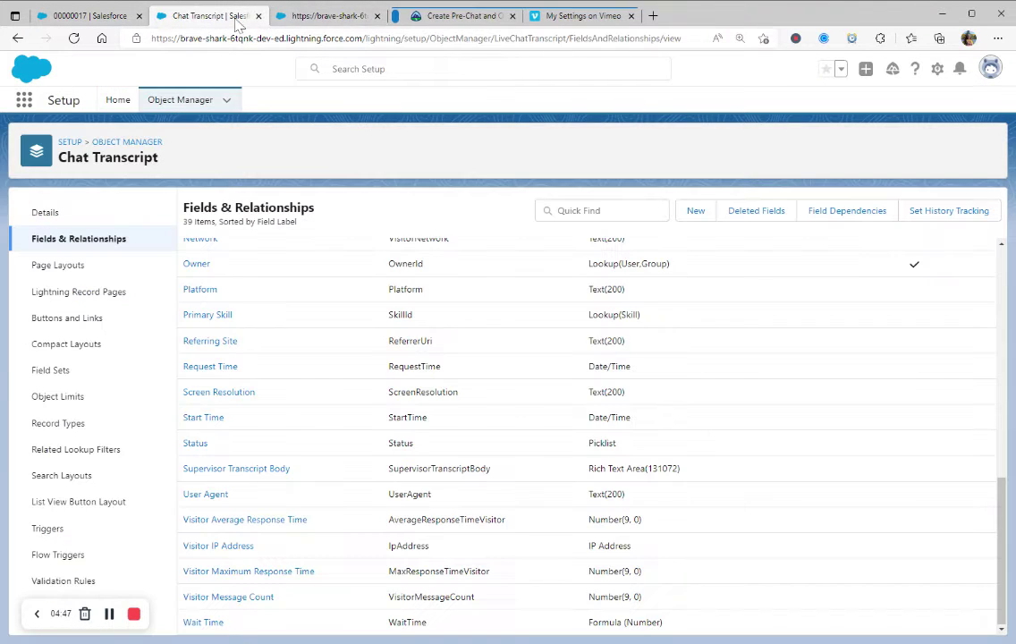
{"action": "left_click", "coordinate": [259, 16]}
{"action": "type", "text": "Chatty"}
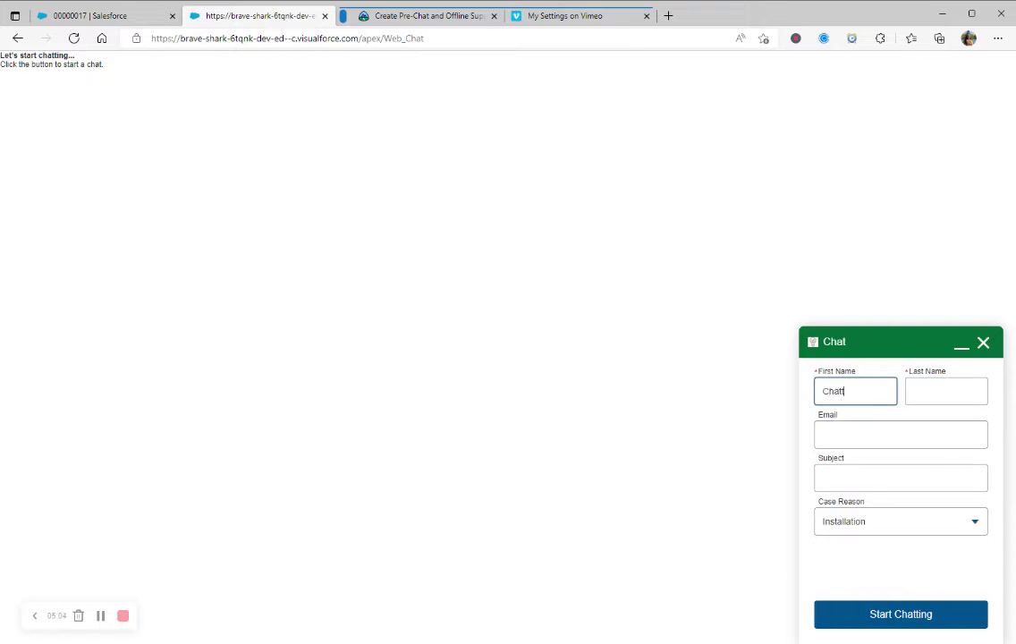
Fill in the pre-chat last name and the suggested email address.
{"action": "key", "text": "Tab"}
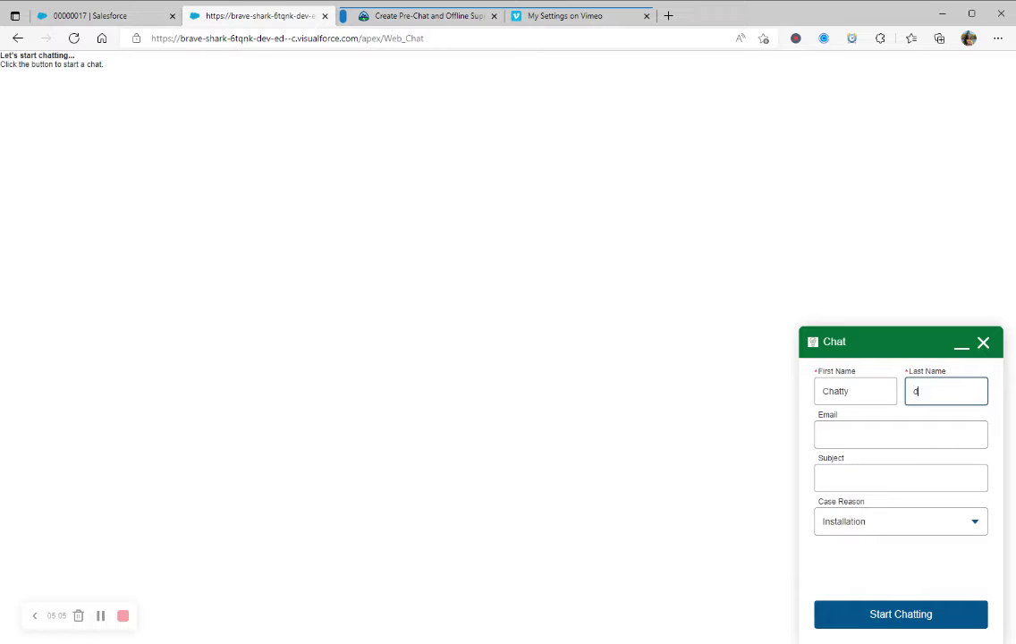
{"action": "type", "text": "emo"}
{"action": "type", "text": "o"}
{"action": "key", "text": "Tab"}
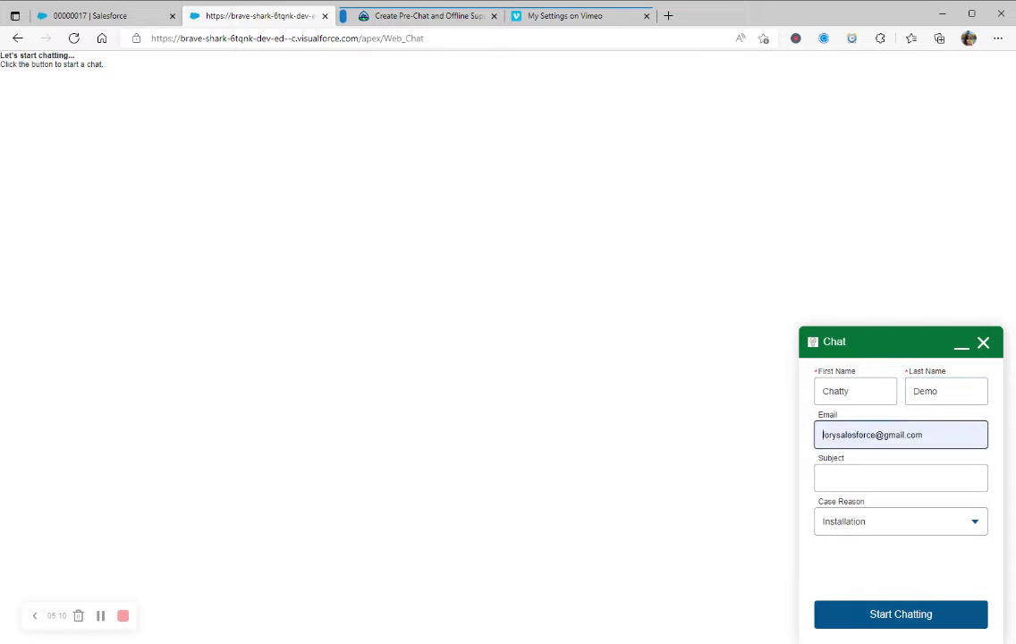
{"action": "type", "text": "l"}
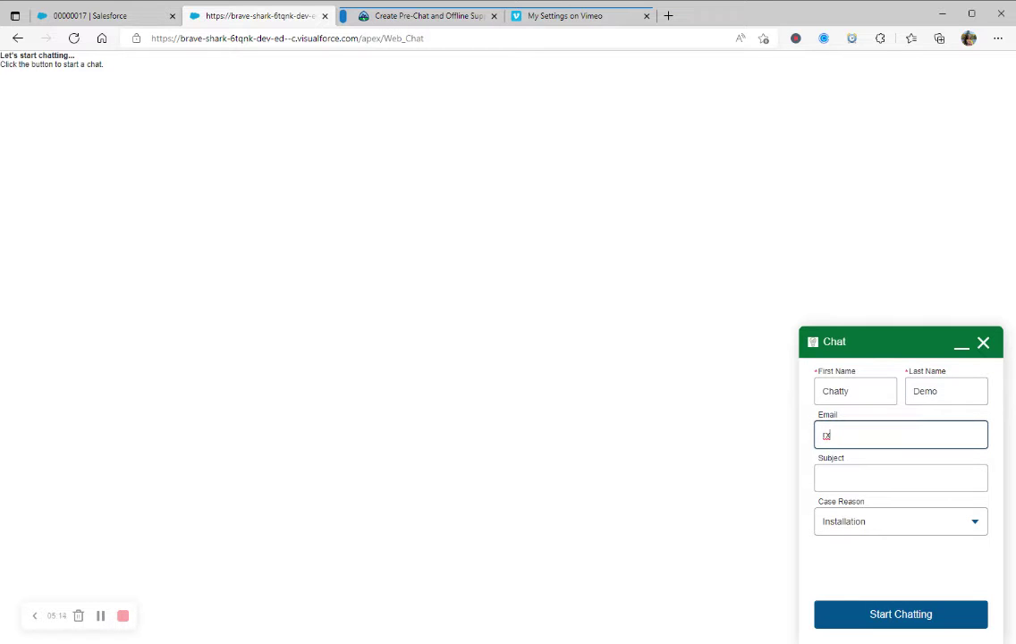
{"action": "key", "text": "Down"}
{"action": "key", "text": "Return"}
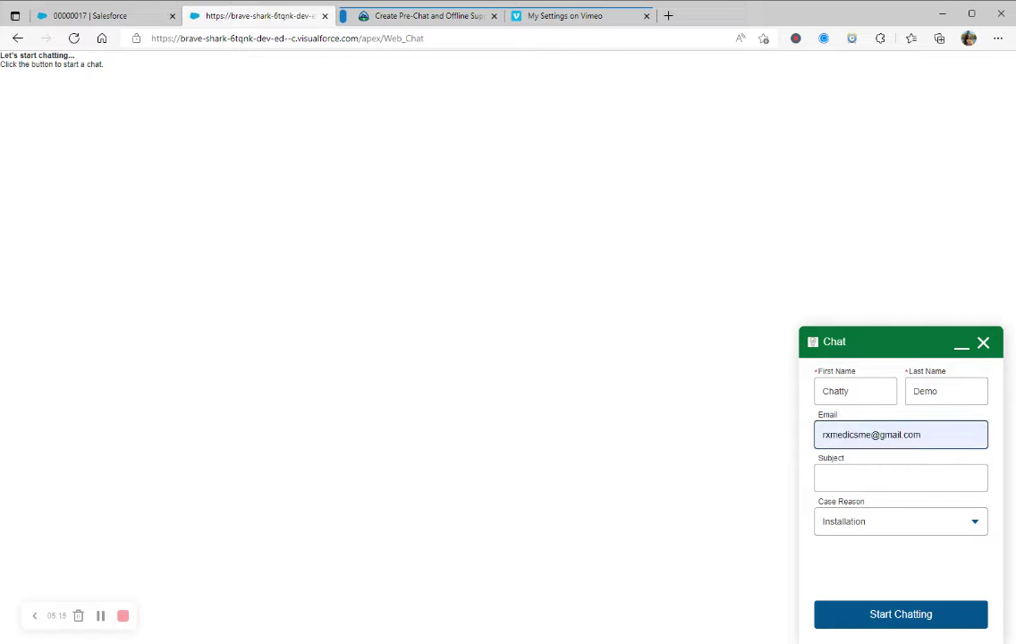
Set subject 'yt demo' and case reason Feedback, then submit the pre-chat form.
{"action": "key", "text": "Tab"}
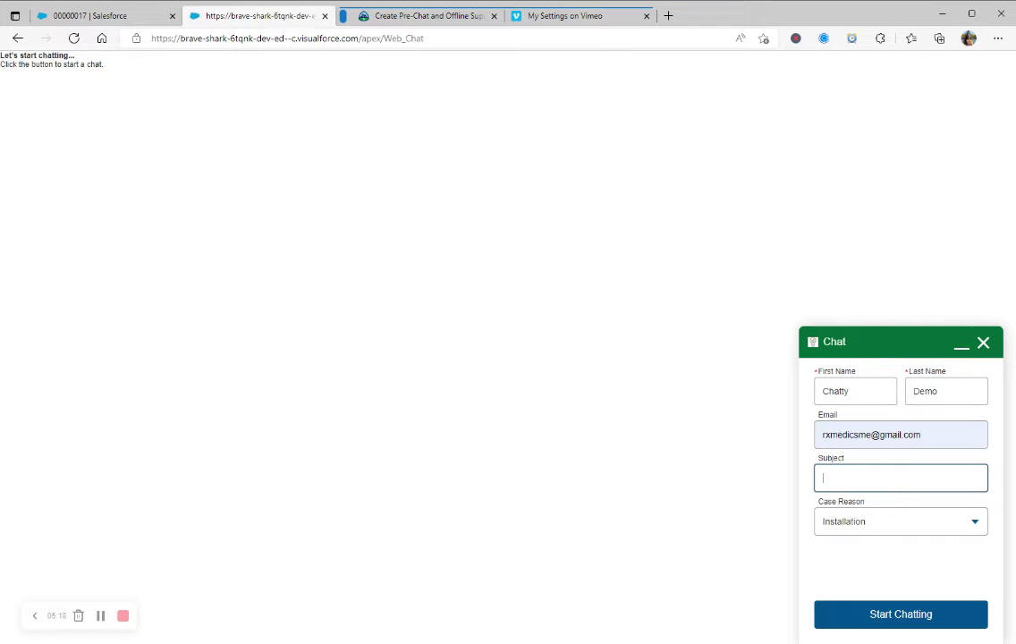
{"action": "type", "text": "trial"}
{"action": "type", "text": " demo"}
{"action": "key", "text": "Tab"}
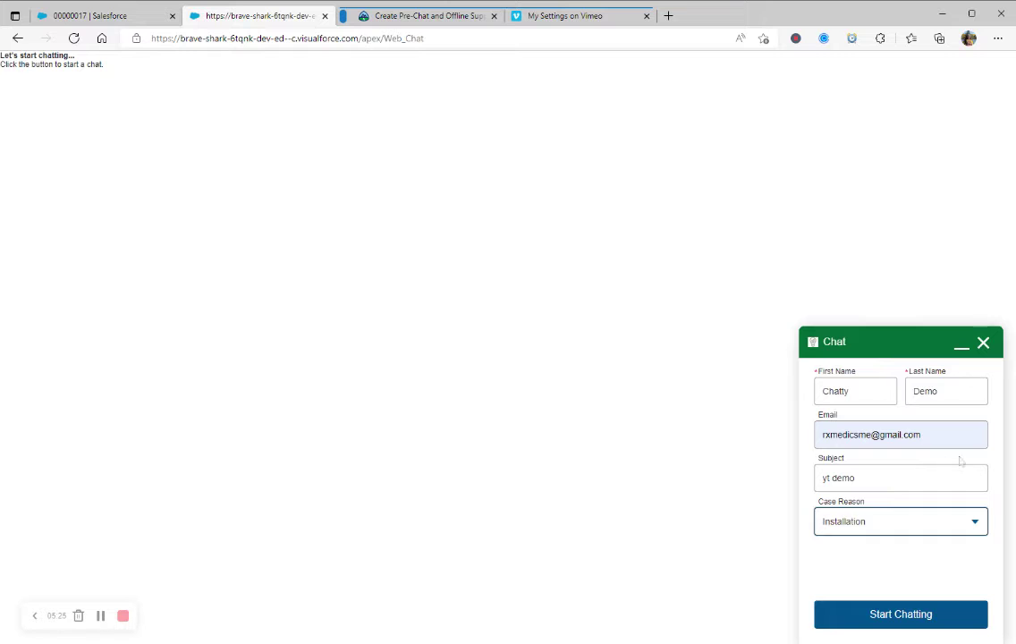
{"action": "key", "text": "f"}
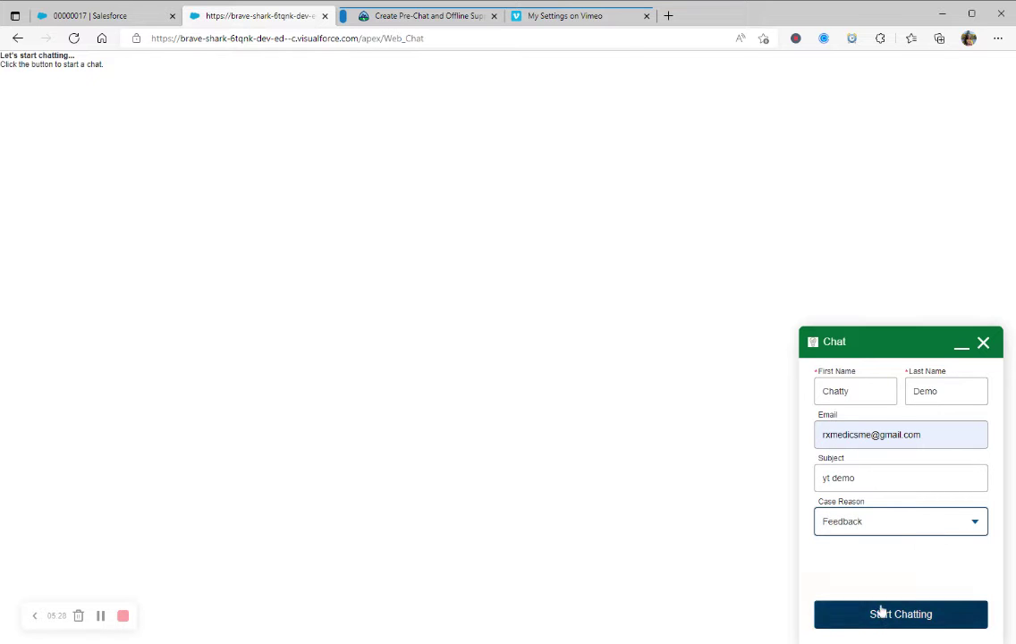
{"action": "left_click", "coordinate": [887, 623]}
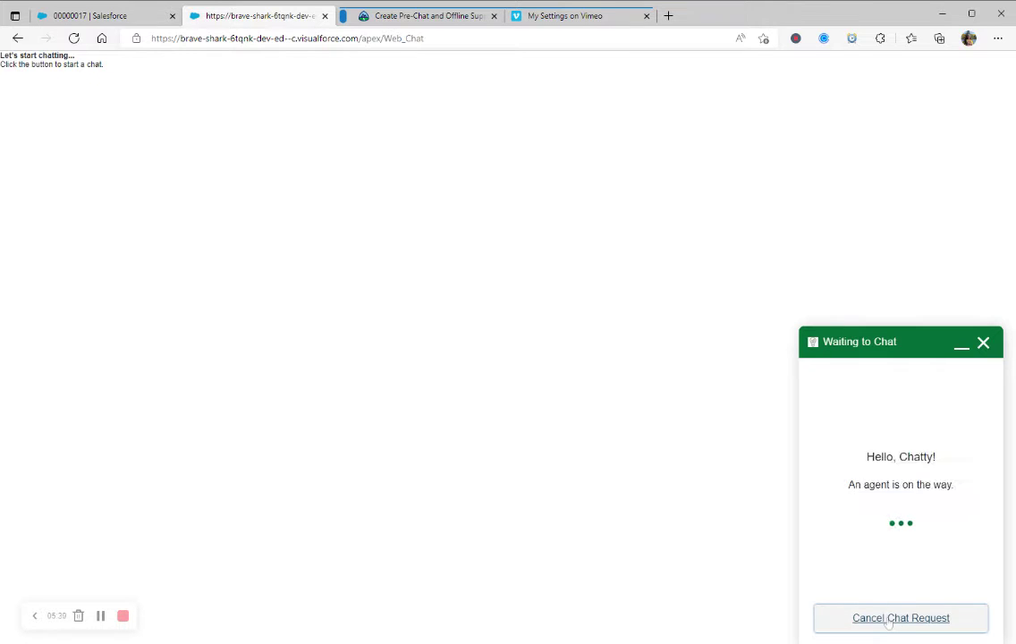
Stay Available - Chat in Omni-Channel and accept chat 00000018 from Chatty Demo.
{"action": "left_click", "coordinate": [67, 18]}
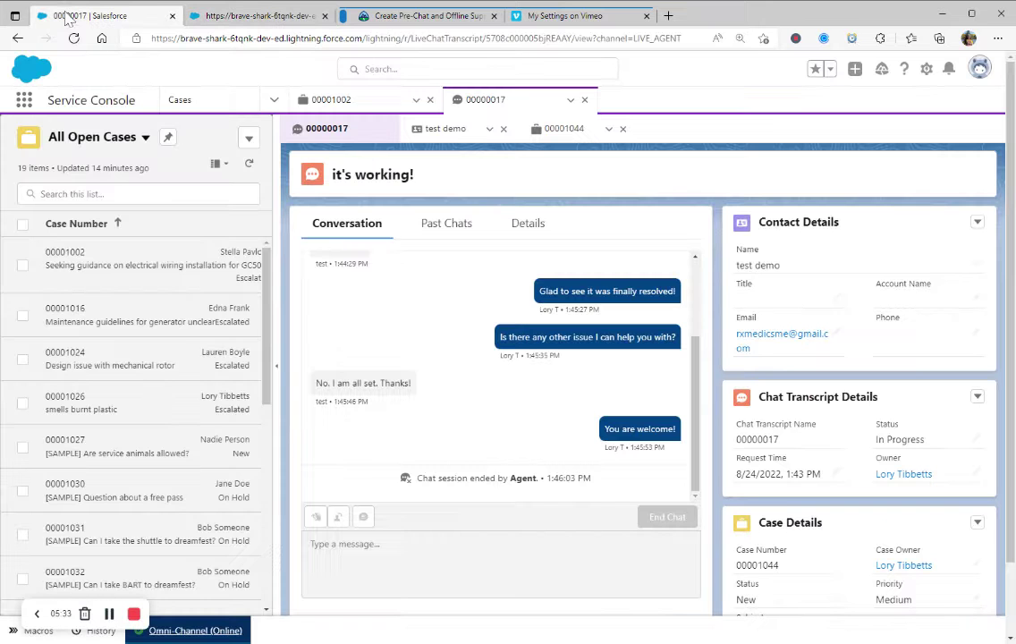
{"action": "left_click", "coordinate": [188, 630]}
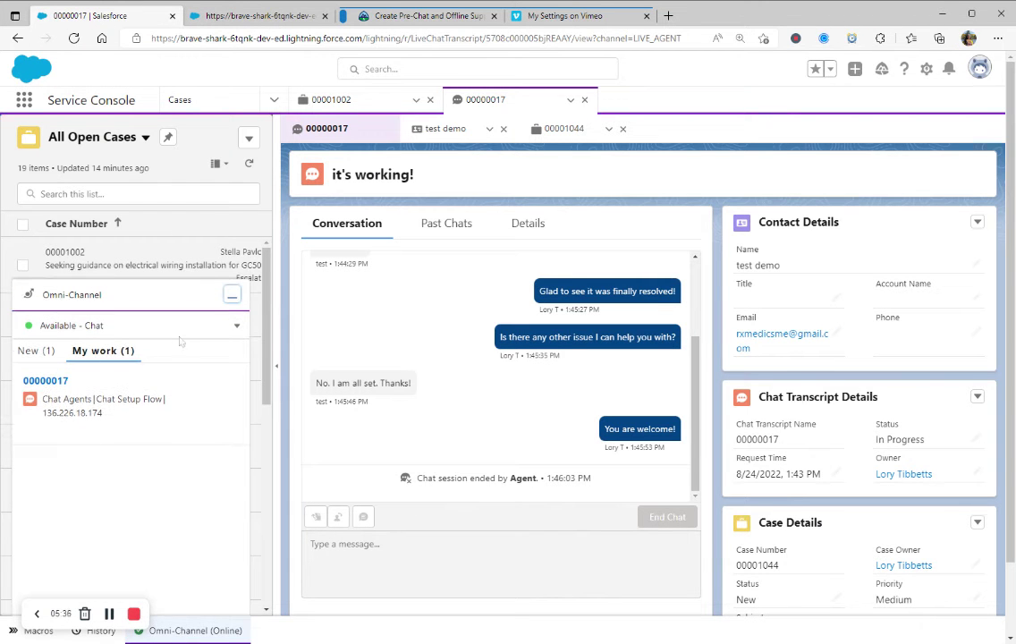
{"action": "left_click", "coordinate": [236, 327]}
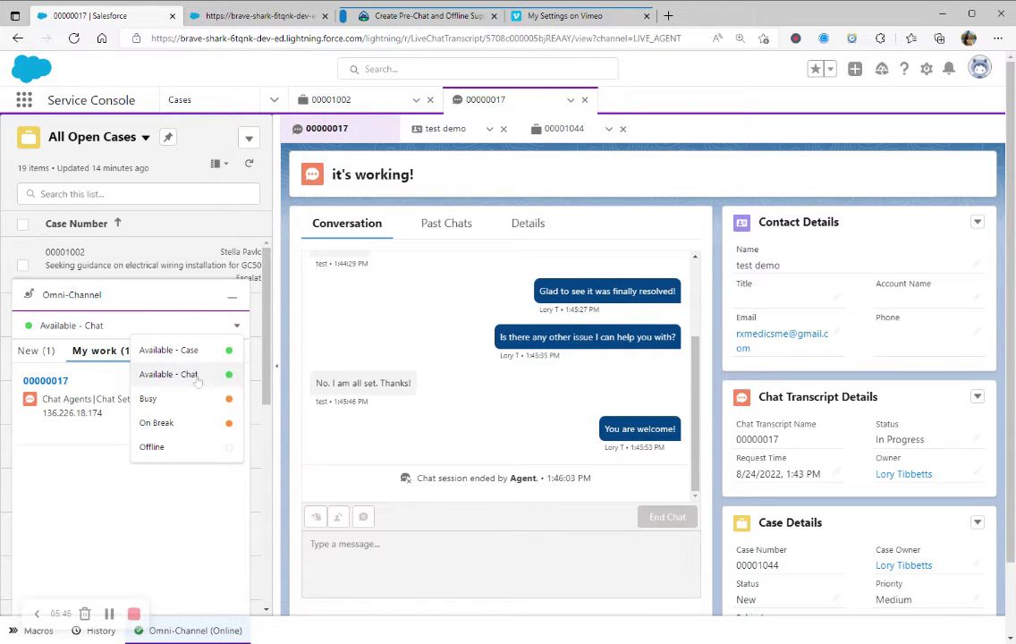
{"action": "left_click", "coordinate": [52, 427]}
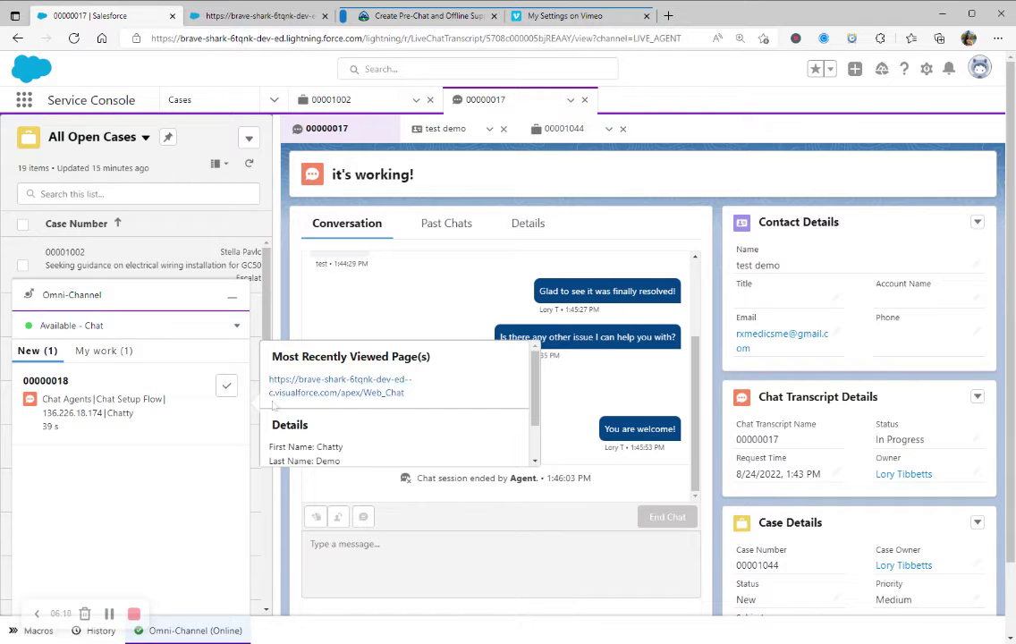
{"action": "left_click", "coordinate": [140, 411]}
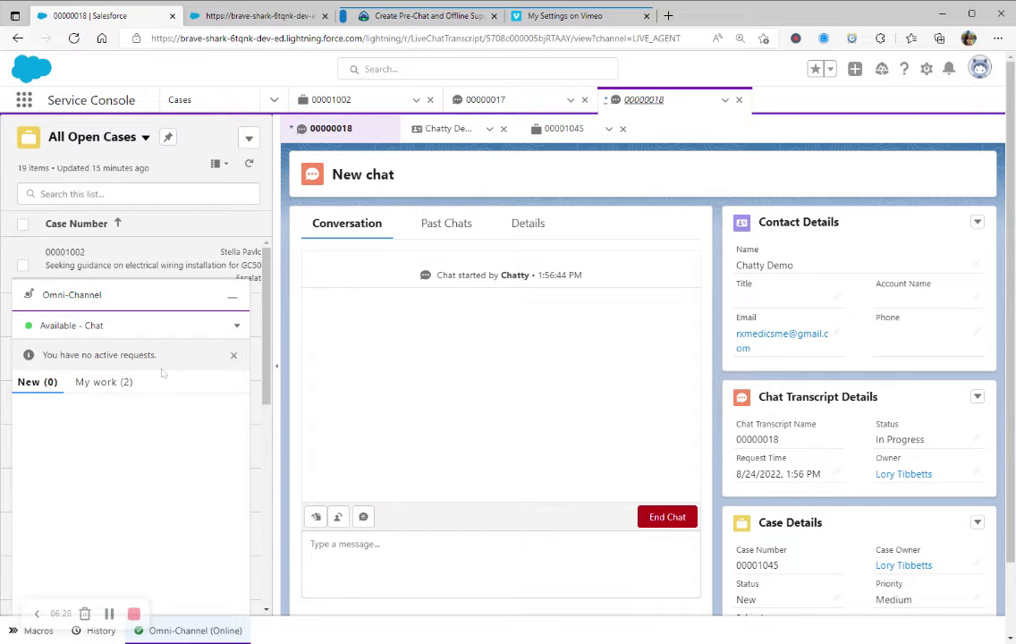
Show chats 00000017 and 00000018 in Omni-Channel My Work and focus the reply box.
{"action": "left_click", "coordinate": [103, 383]}
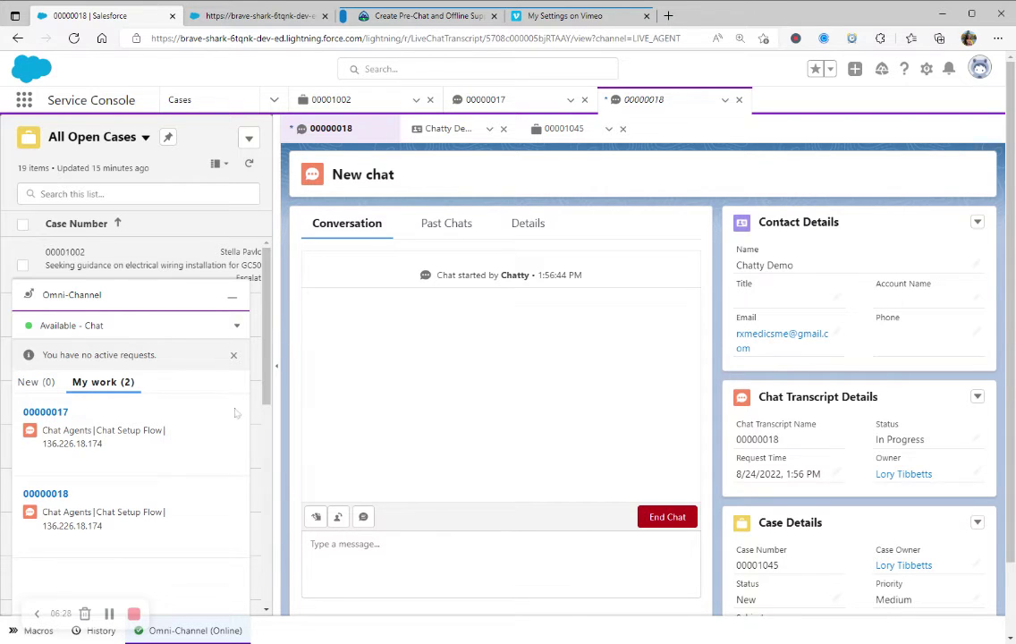
{"action": "left_click", "coordinate": [402, 550]}
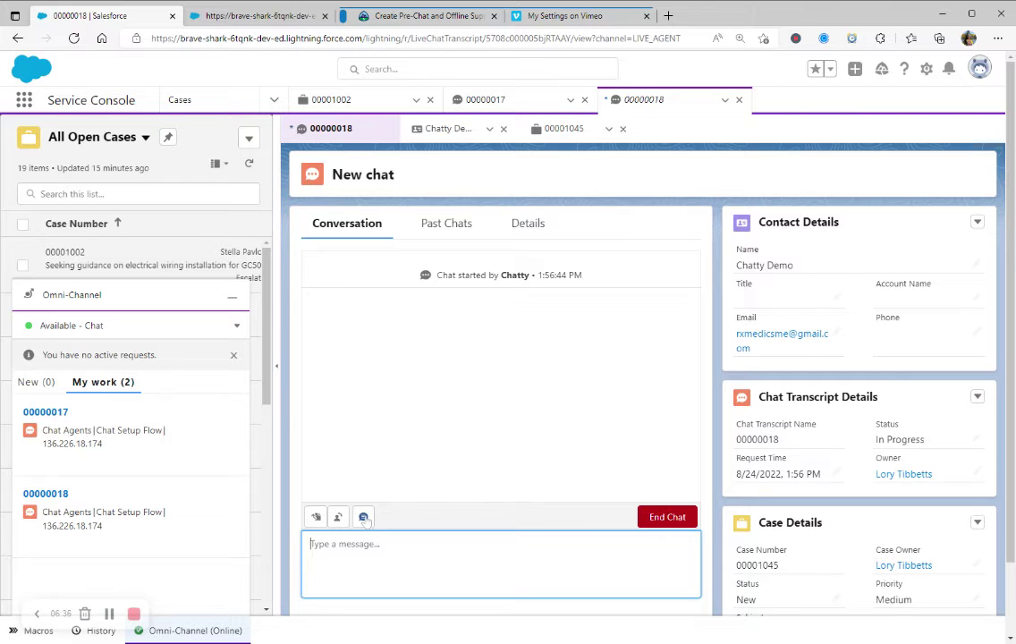
{"action": "left_click", "coordinate": [363, 517]}
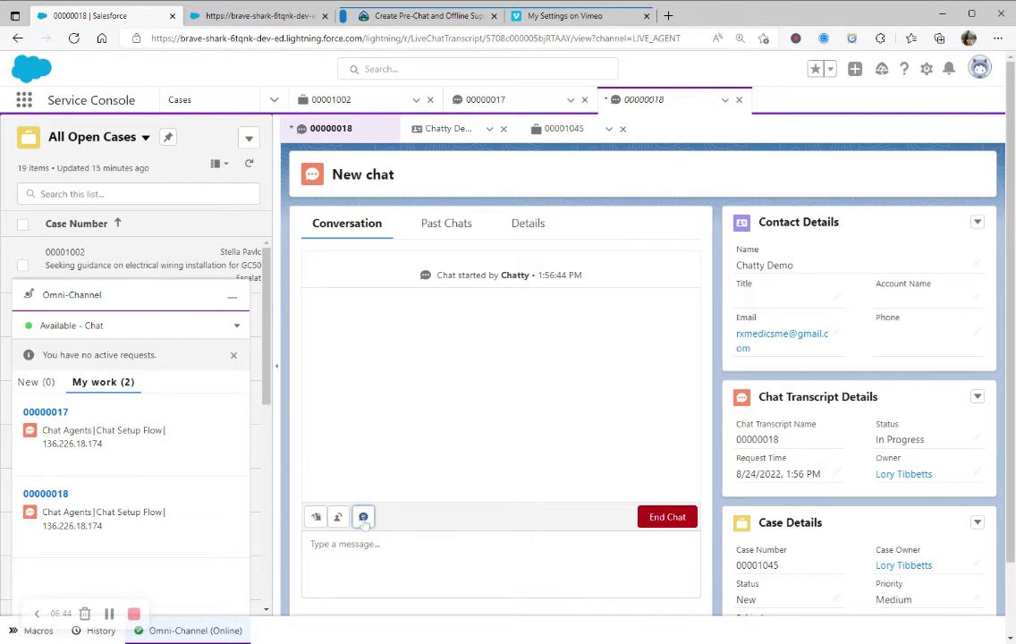
Start a new Quick Text and review its Related To merge-field objects.
{"action": "key", "text": "ctrl+period"}
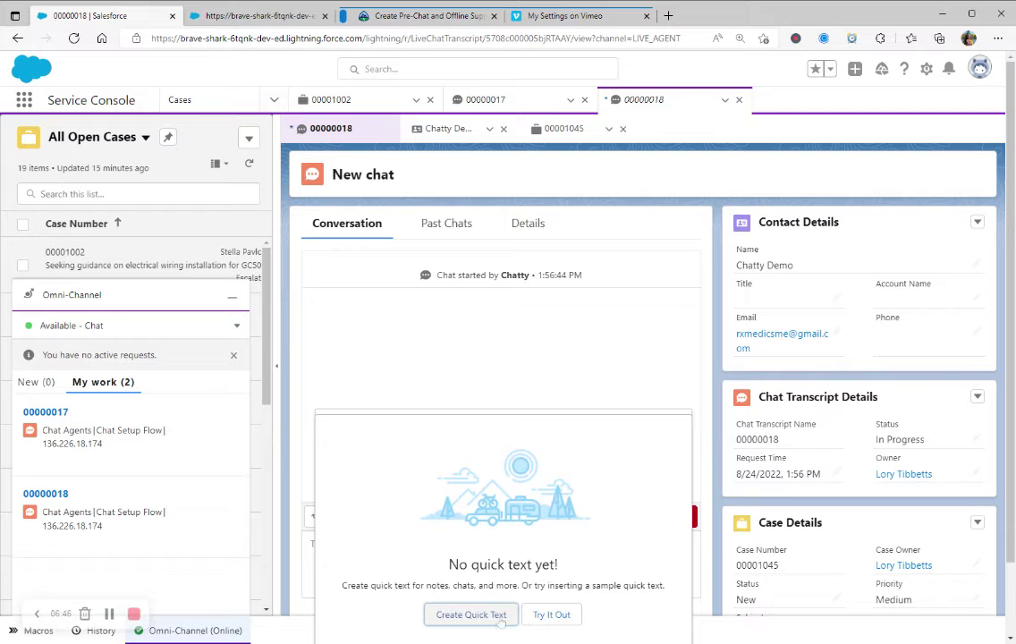
{"action": "left_click", "coordinate": [471, 615]}
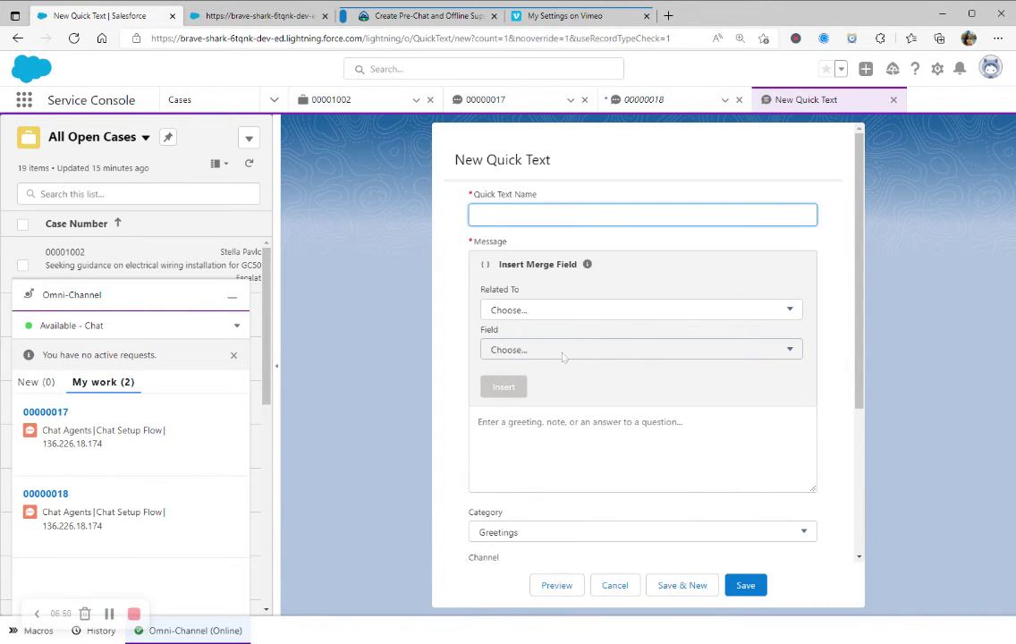
{"action": "left_click", "coordinate": [510, 313]}
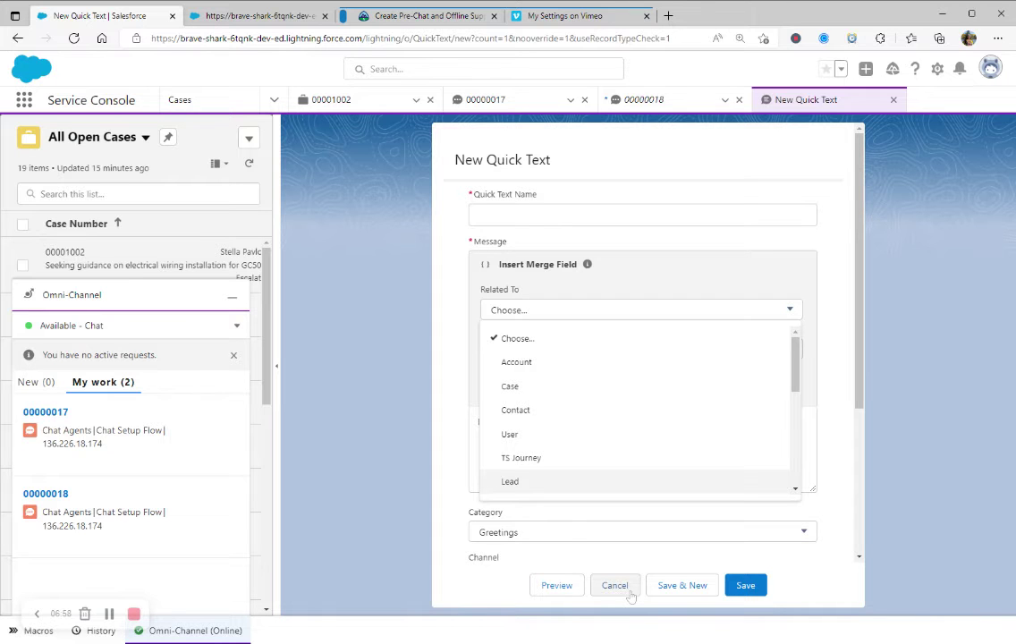
Discard the quick text and greet the customer with 'Hello Chatty! What can I do for you?'.
{"action": "left_click", "coordinate": [614, 585]}
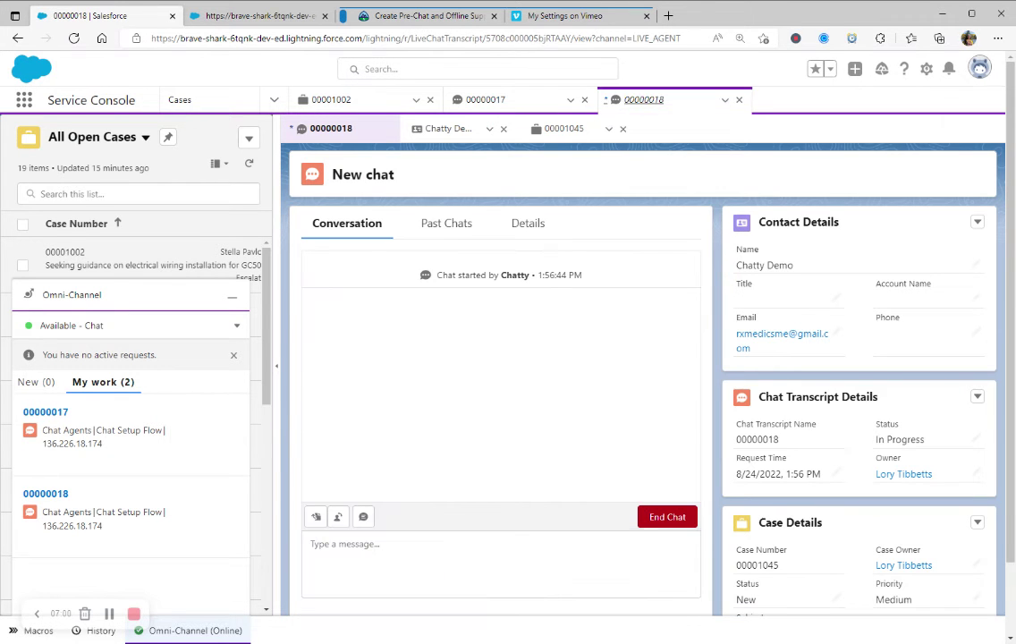
{"action": "type", "text": "Hell"}
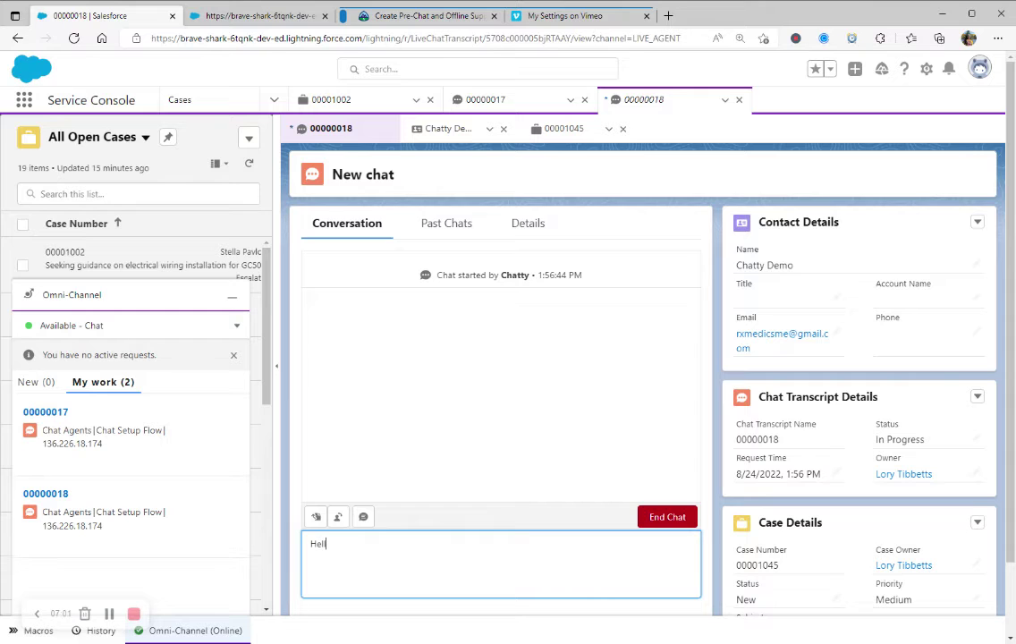
{"action": "type", "text": "o Chatty!"}
{"action": "type", "text": " What can I do for you?"}
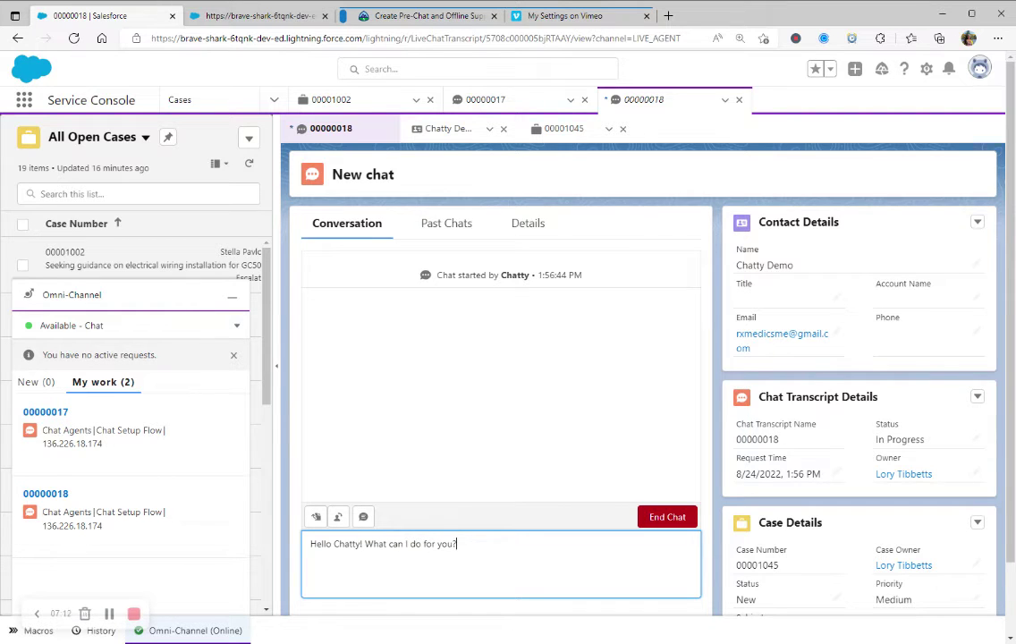
{"action": "key", "text": "Return"}
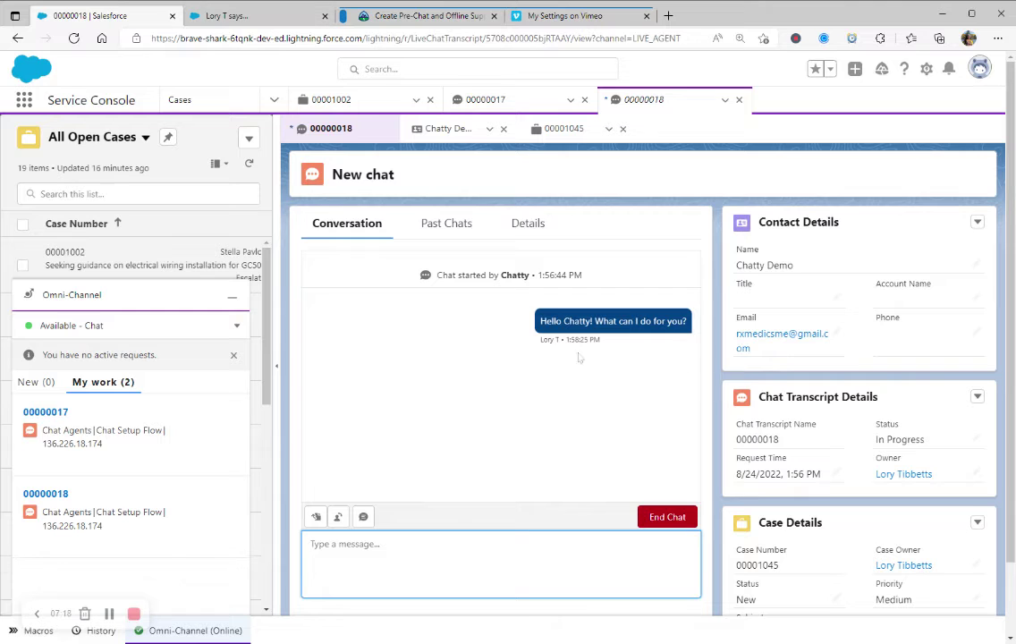
{"action": "left_click", "coordinate": [284, 18]}
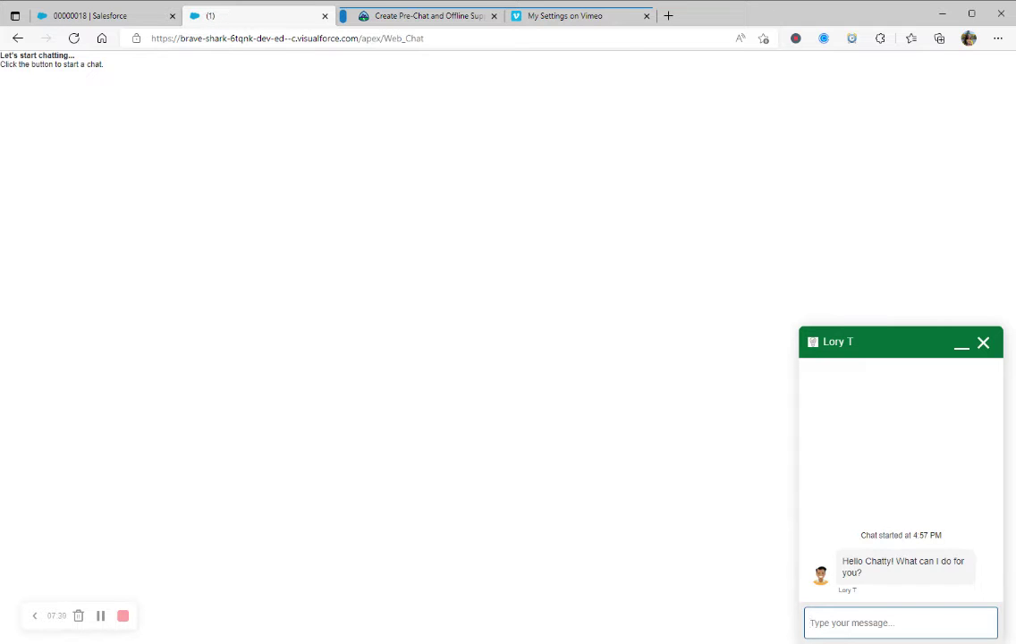
As the customer, reply 'I was lost and now I am found.' in the web chat.
{"action": "type", "text": "I a"}
{"action": "type", "text": "as lost and now I am"}
{"action": "key", "text": "BackSpace"}
{"action": "type", "text": "found."}
{"action": "key", "text": "Return"}
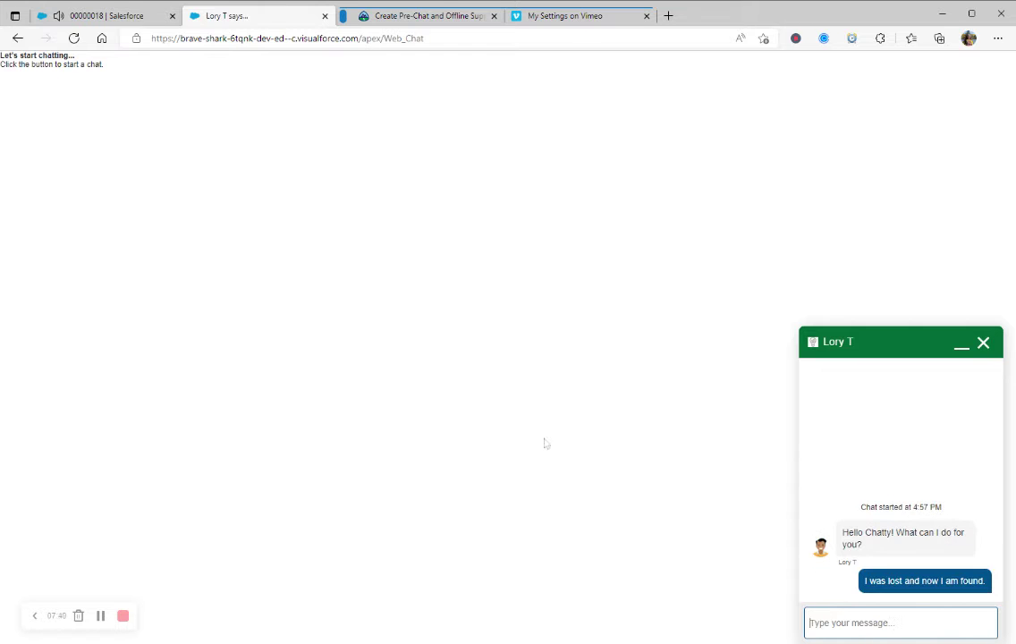
As the agent, ask 'Great to know! Would you like to tell me what the issue was'.
{"action": "left_click", "coordinate": [108, 15]}
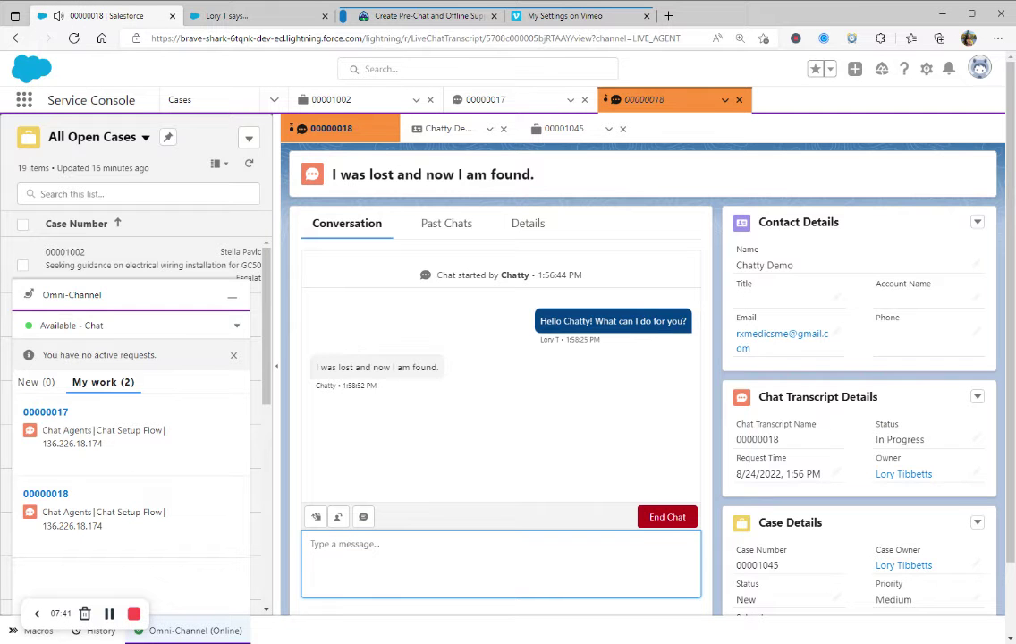
{"action": "type", "text": "Great to know! "}
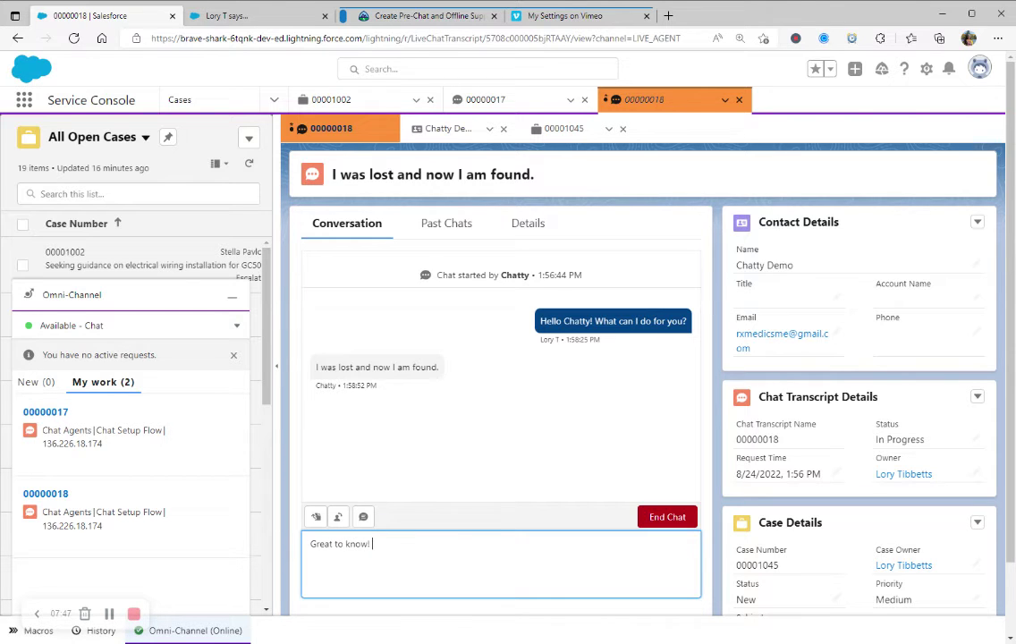
{"action": "type", "text": "Would you like to tell me what th eis"}
{"action": "key", "text": "BackSpace"}
{"action": "key", "text": "BackSpace"}
{"action": "type", "text": "issue was"}
{"action": "key", "text": "Return"}
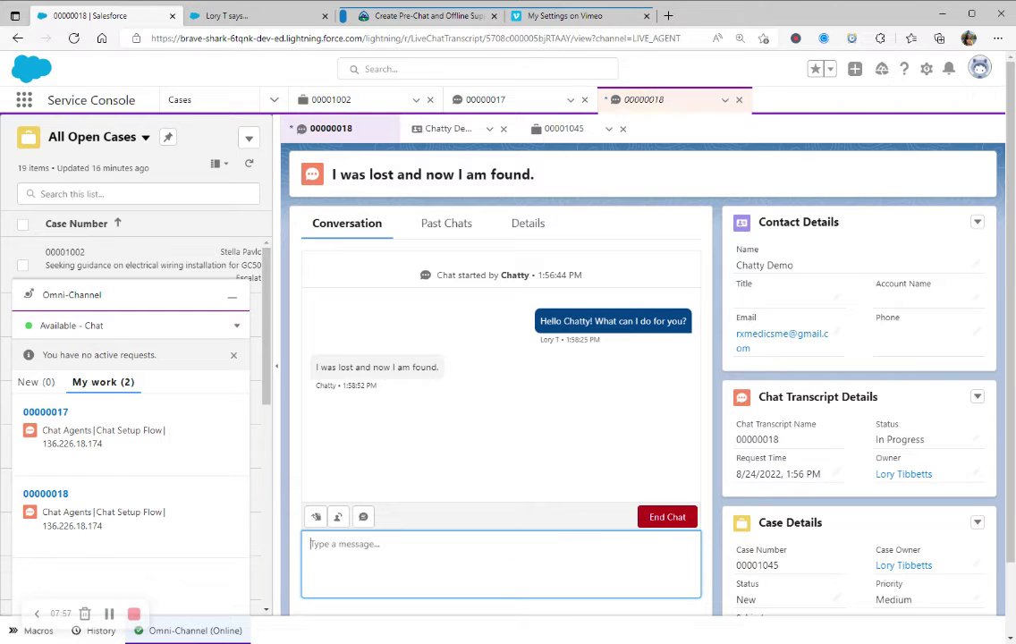
As the customer, explain the case couldn't route previously, so they were kept waiting.
{"action": "left_click", "coordinate": [250, 15]}
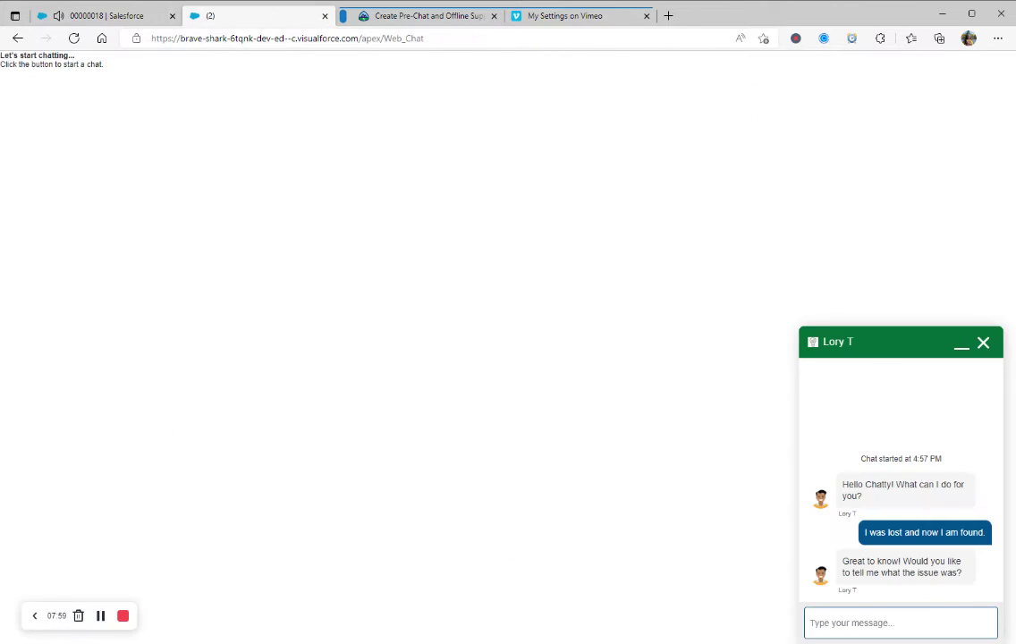
{"action": "type", "text": "I was not able to route t"}
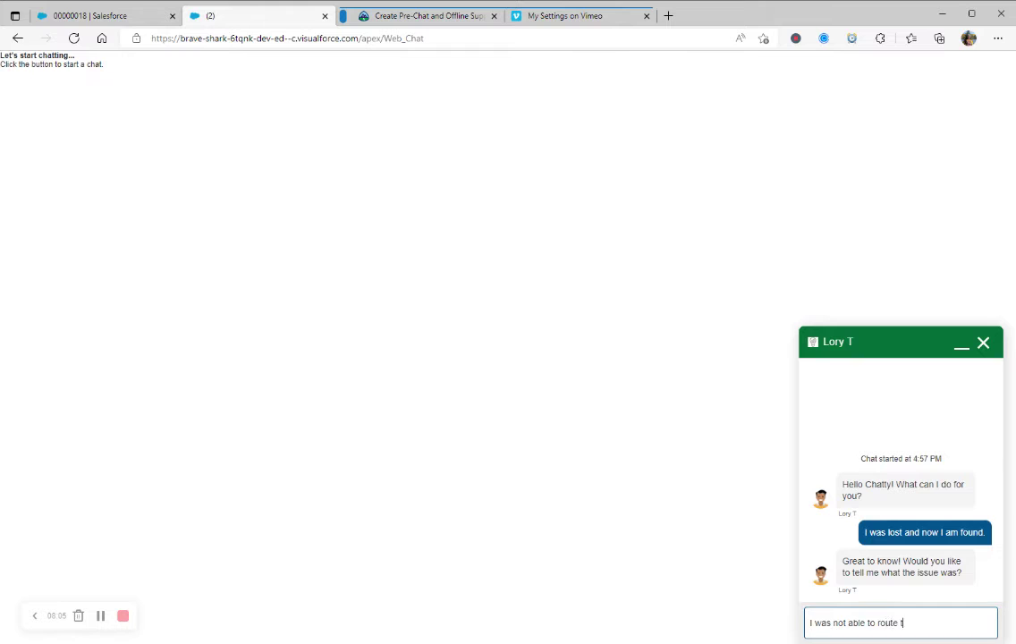
{"action": "type", "text": "he case previously"}
{"action": "key", "text": "BackSpace"}
{"action": "type", "text": "lyu"}
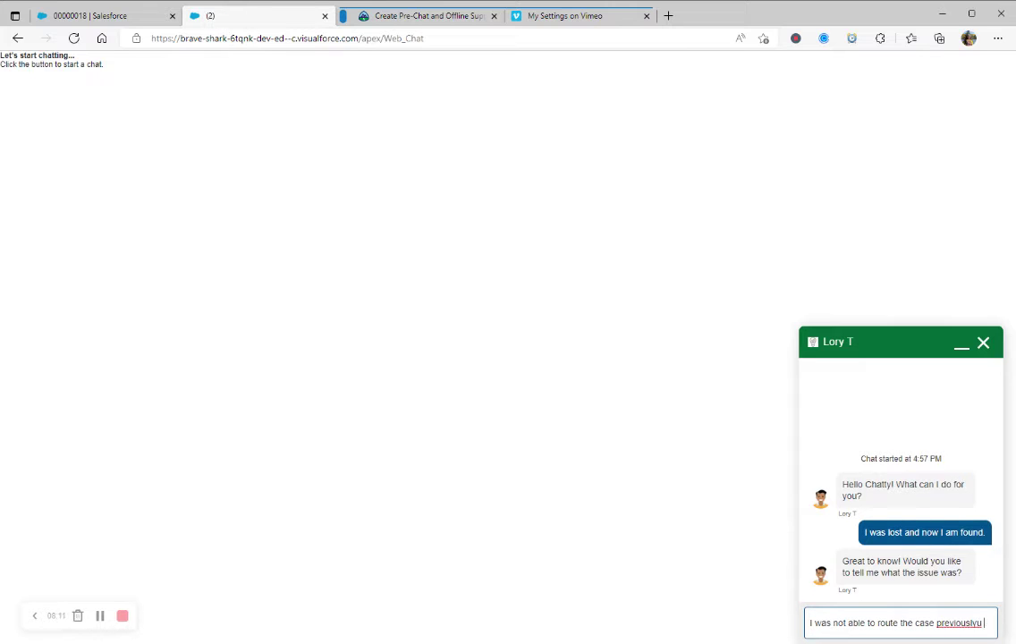
{"action": "key", "text": "BackSpace"}
{"action": "type", "text": "so I wa"}
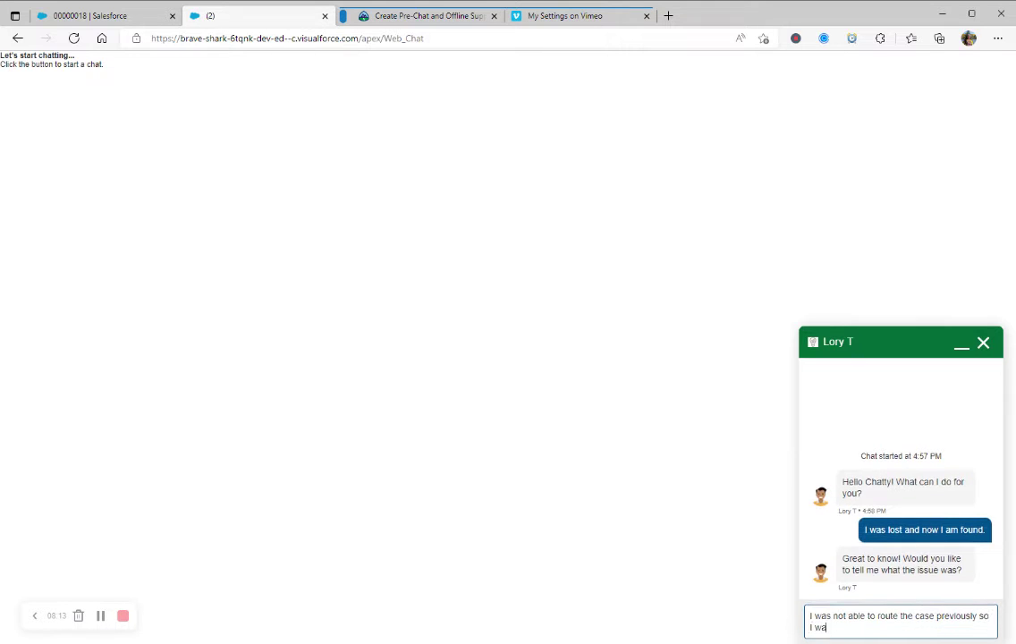
{"action": "type", "text": "s kept waitin"}
{"action": "type", "text": "g."}
{"action": "key", "text": "Return"}
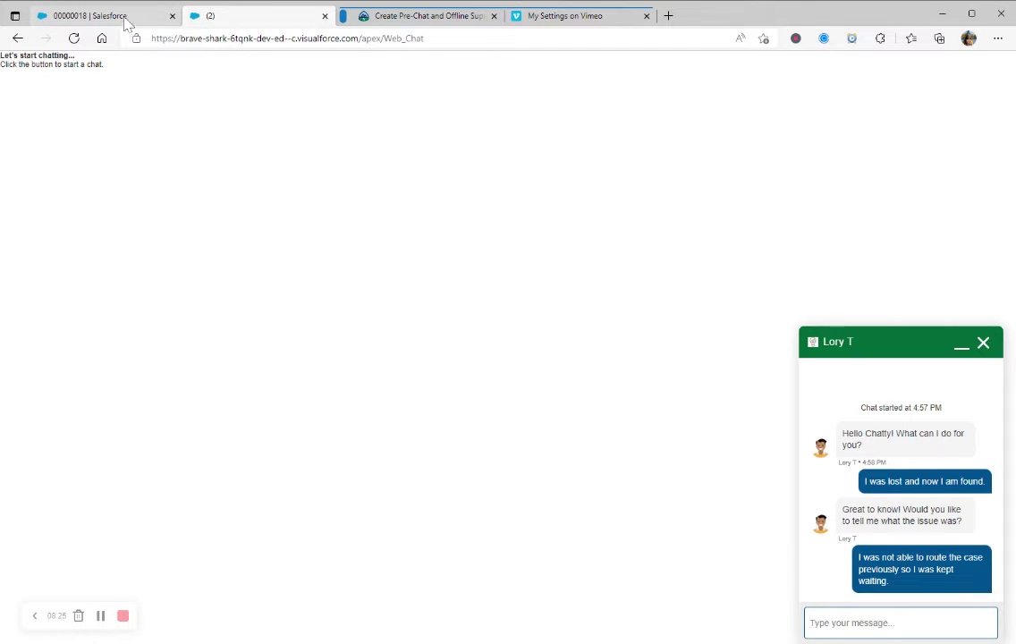
Browse Service Setup's recommended items, including the Chat with Customers guide, then return to the console.
{"action": "left_click", "coordinate": [126, 24]}
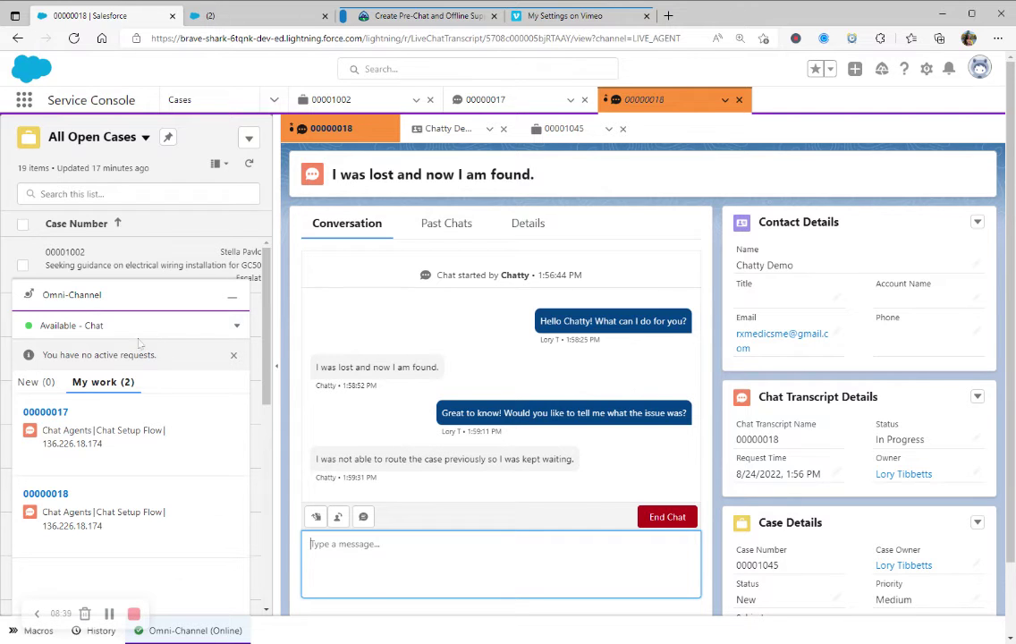
{"action": "left_click", "coordinate": [926, 69]}
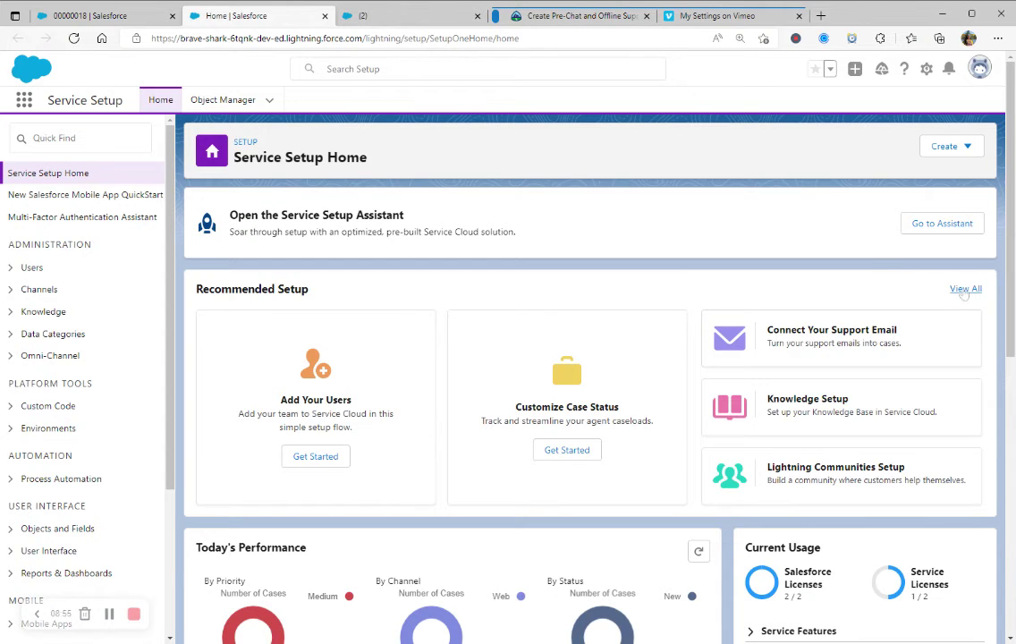
{"action": "left_click", "coordinate": [965, 288]}
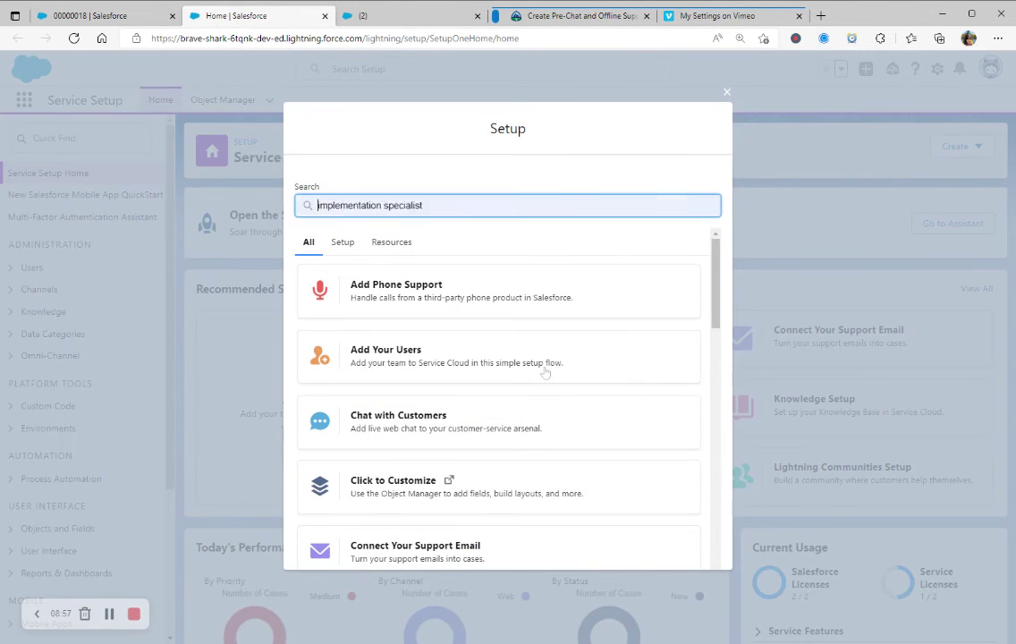
{"action": "left_click", "coordinate": [422, 428]}
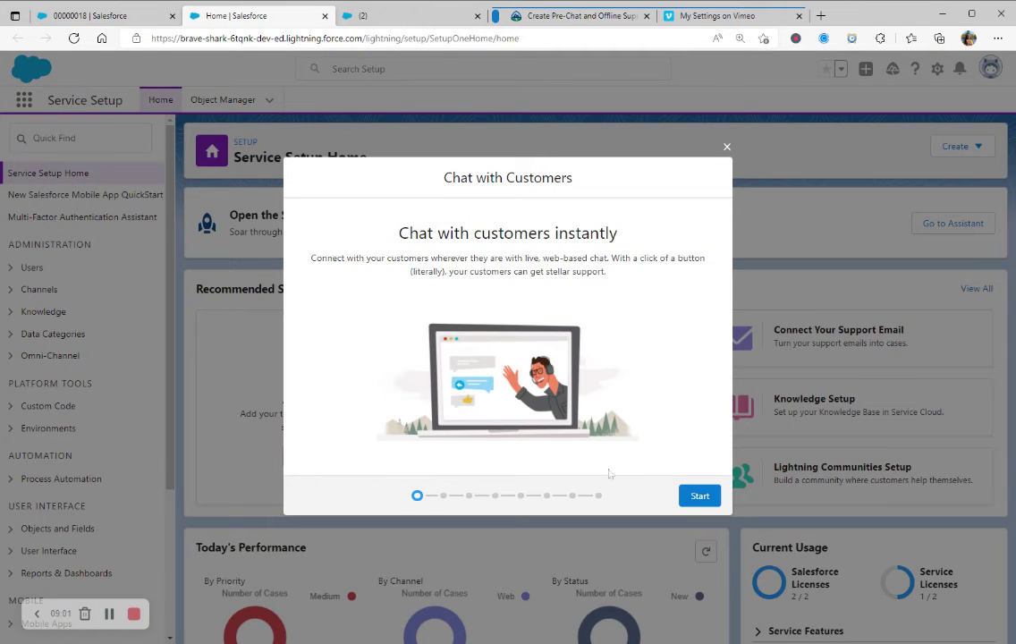
{"action": "left_click", "coordinate": [726, 149]}
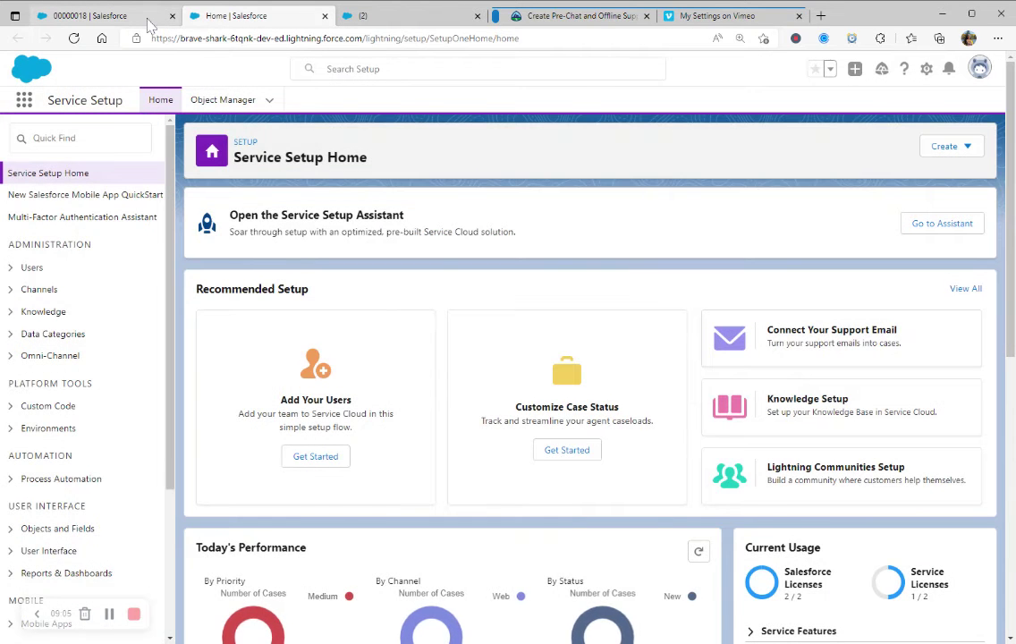
{"action": "left_click", "coordinate": [149, 24]}
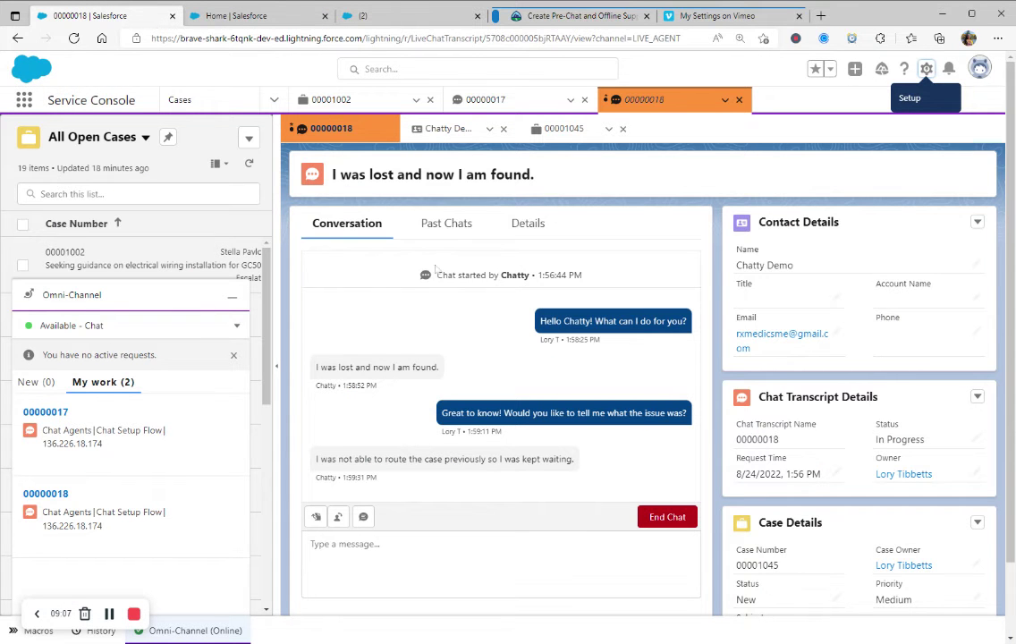
As the agent, guess the customer Googled the answer and troubleshot successfully.
{"action": "left_click", "coordinate": [403, 554]}
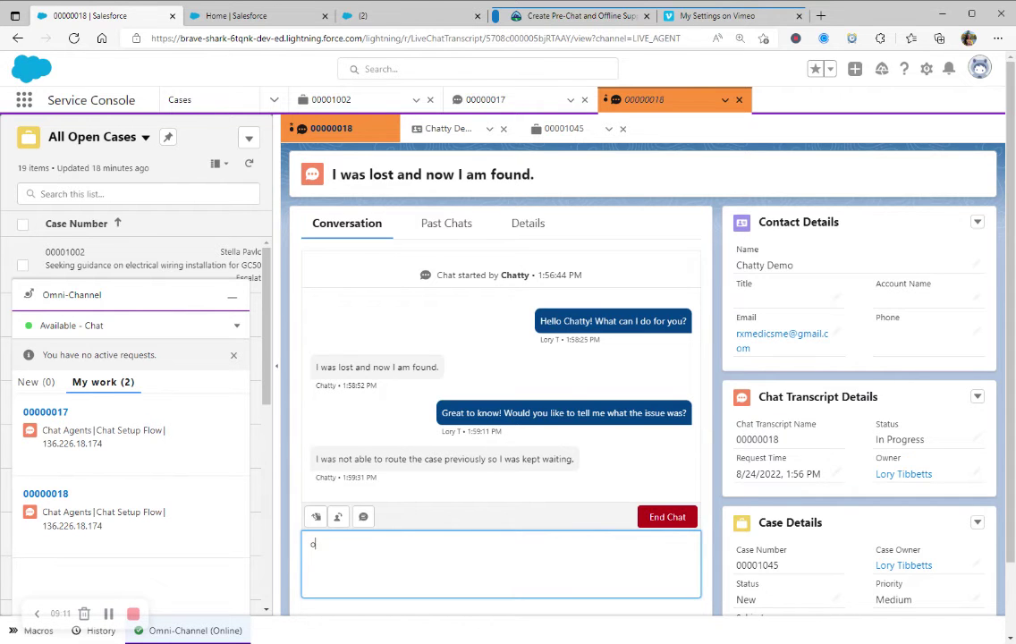
{"action": "type", "text": "So I am guessing you Googled the issue and found the a"}
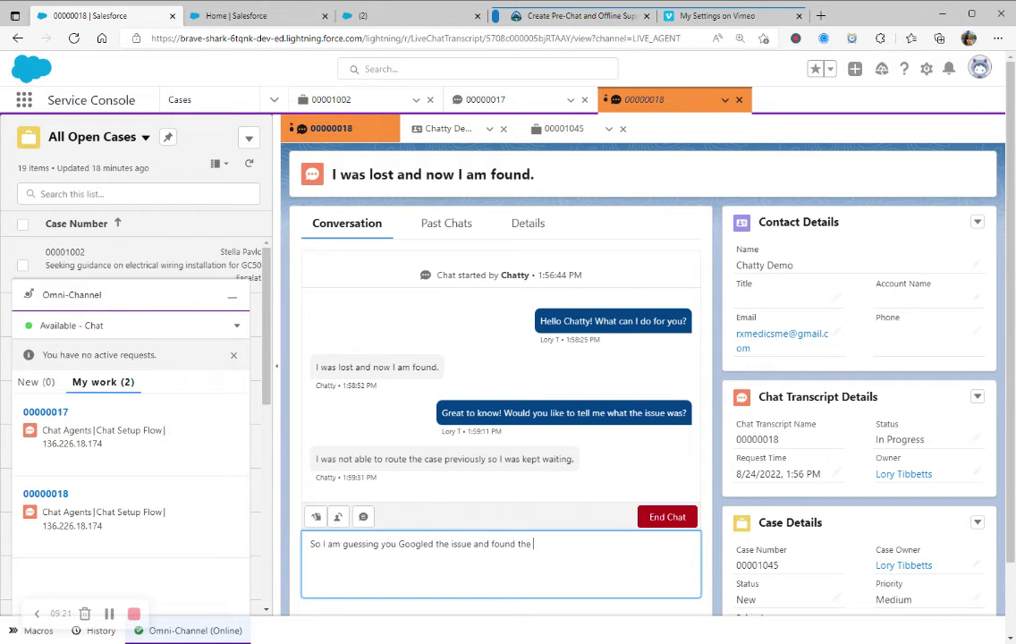
{"action": "type", "text": "nser"}
{"action": "key", "text": "BackSpace"}
{"action": "key", "text": "BackSpace"}
{"action": "type", "text": "wer."}
{"action": "type", "text": " You"}
{"action": "type", "text": " were able to troubleshoot successfully!"}
{"action": "key", "text": "Return"}
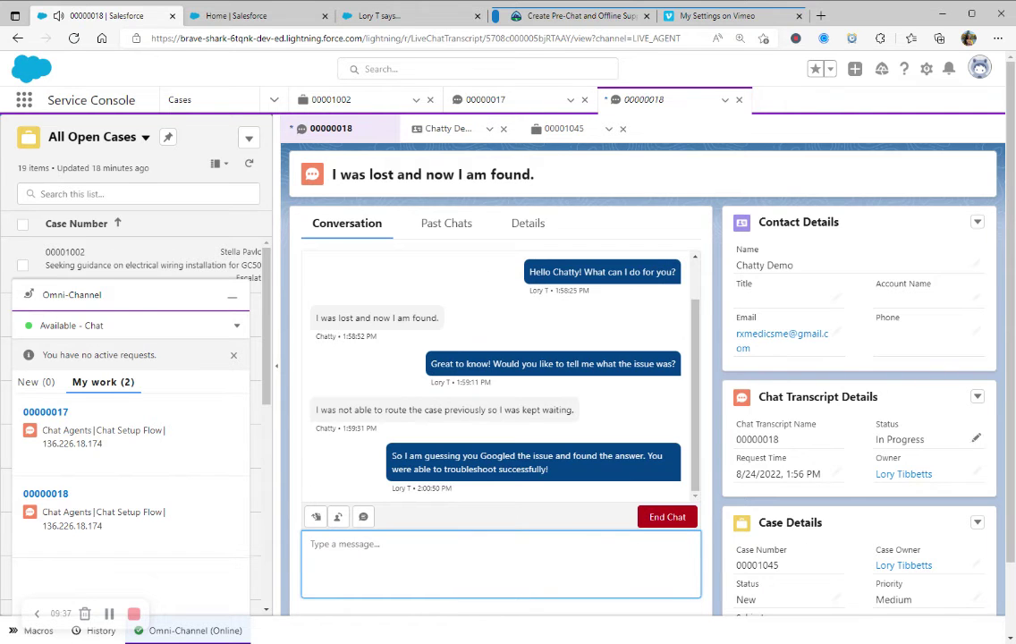
As the customer, reply about finally chatting with a live agent, then 'No thanks to you!'.
{"action": "left_click", "coordinate": [374, 15]}
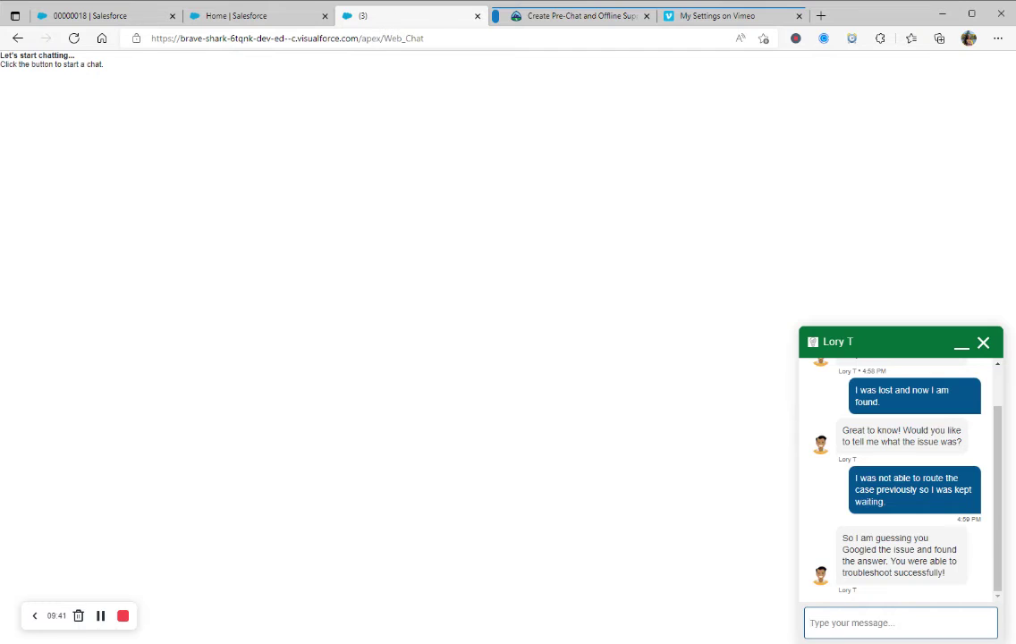
{"action": "type", "text": "Yes"}
{"action": "type", "text": ", I"}
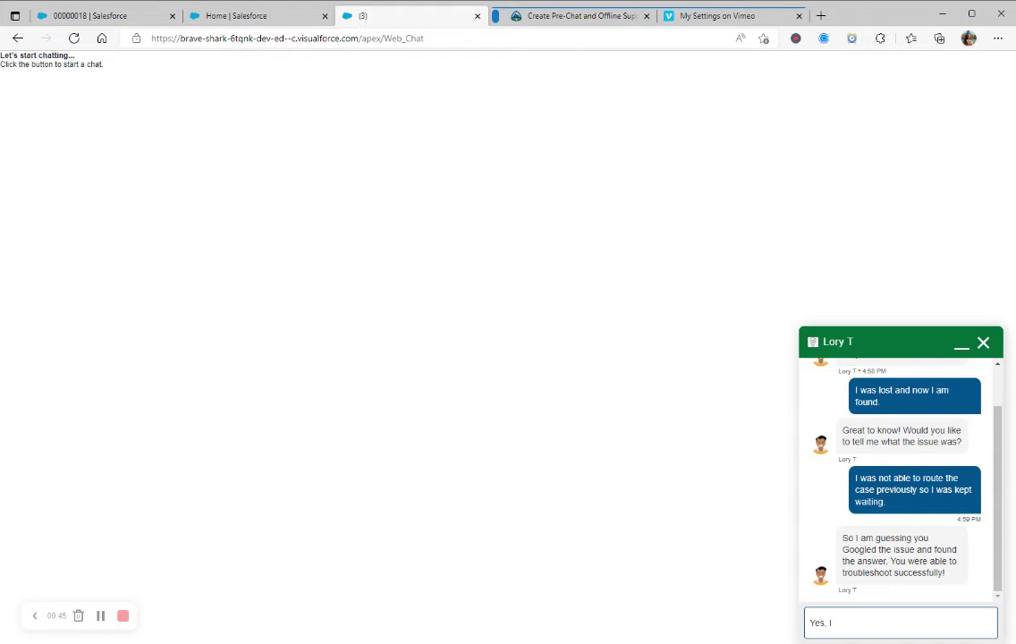
{"action": "type", "text": " wa"}
{"action": "type", "text": "su"}
{"action": "type", "text": "ss"}
{"action": "key", "text": "BackSpace"}
{"action": "key", "text": "BackSpace"}
{"action": "key", "text": "BackSpace"}
{"action": "key", "text": "BackSpace"}
{"action": "type", "text": "ad success"}
{"action": "key", "text": "BackSpace"}
{"action": "key", "text": "BackSpace"}
{"action": "type", "text": "So now I can anstual"}
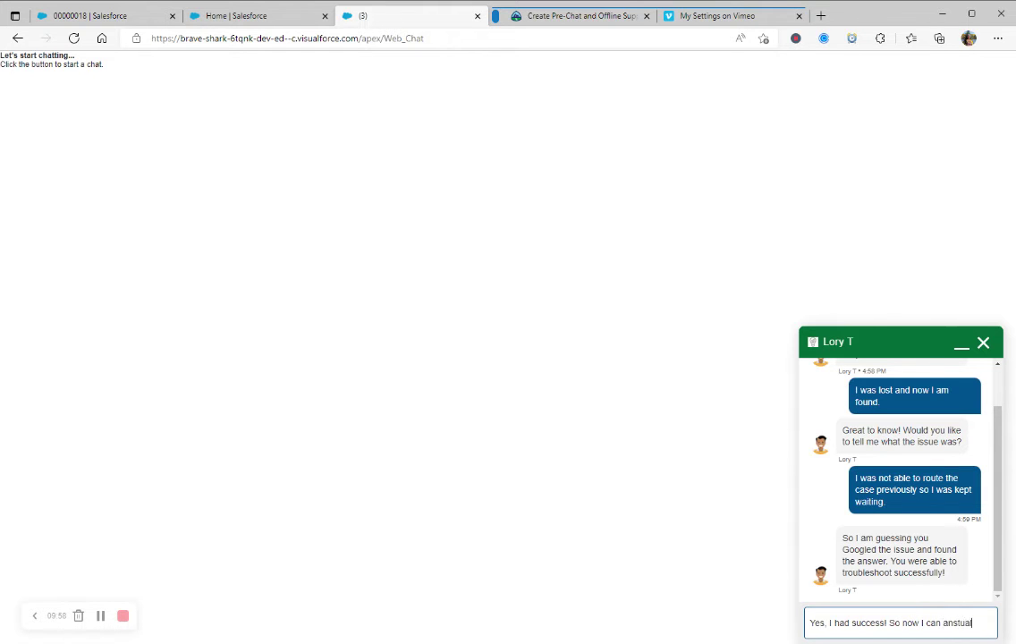
{"action": "key", "text": "BackSpace"}
{"action": "key", "text": "BackSpace"}
{"action": "key", "text": "BackSpace"}
{"action": "type", "text": "ctually ch"}
{"action": "type", "text": "at with a live agent!"}
{"action": "key", "text": "Return"}
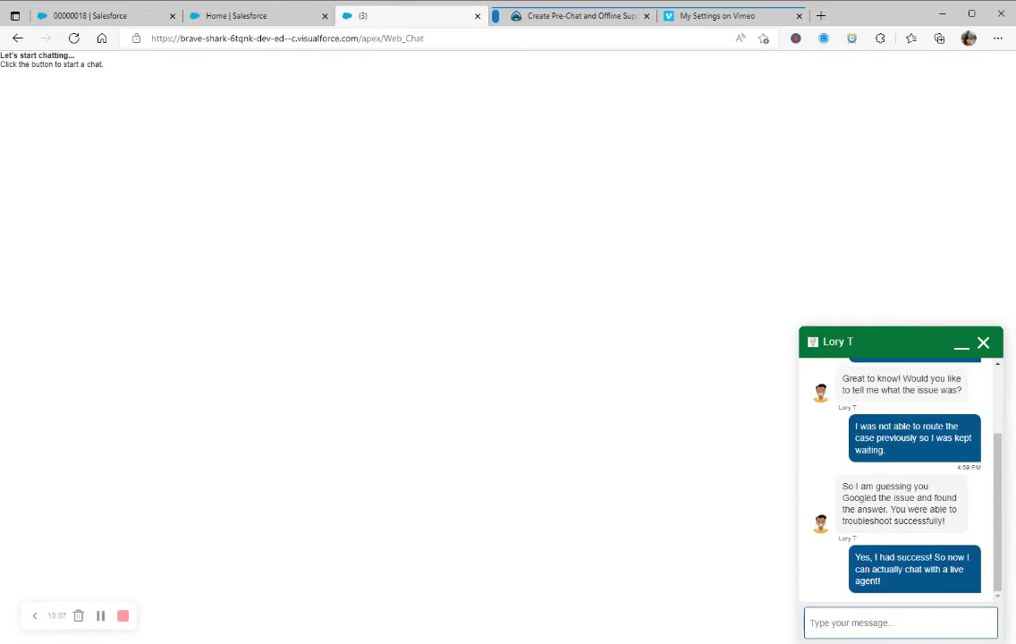
{"action": "type", "text": "No"}
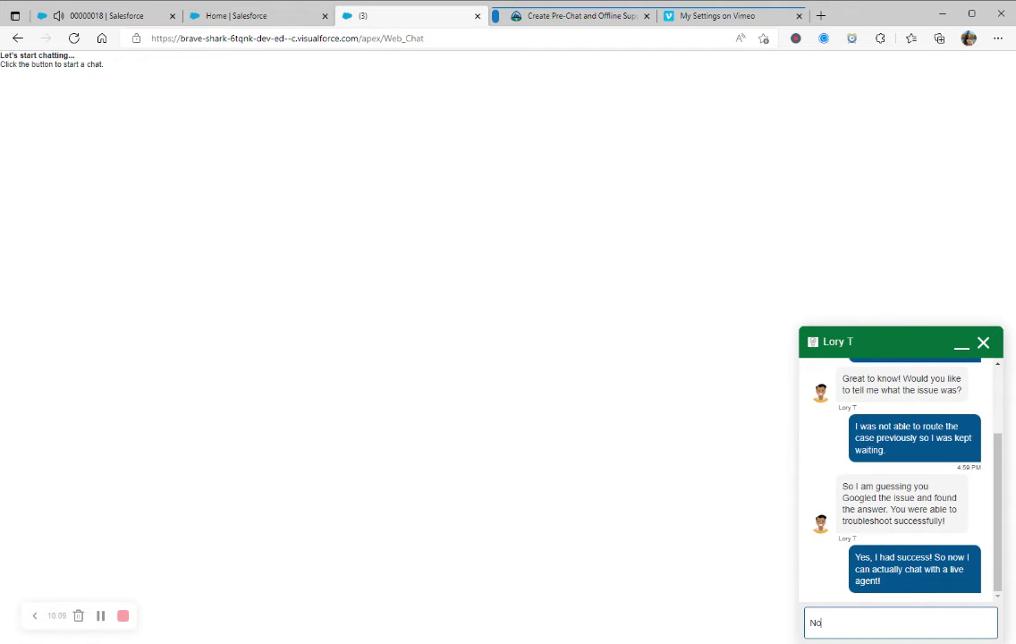
{"action": "type", "text": " th thanks to y"}
{"action": "key", "text": "Return"}
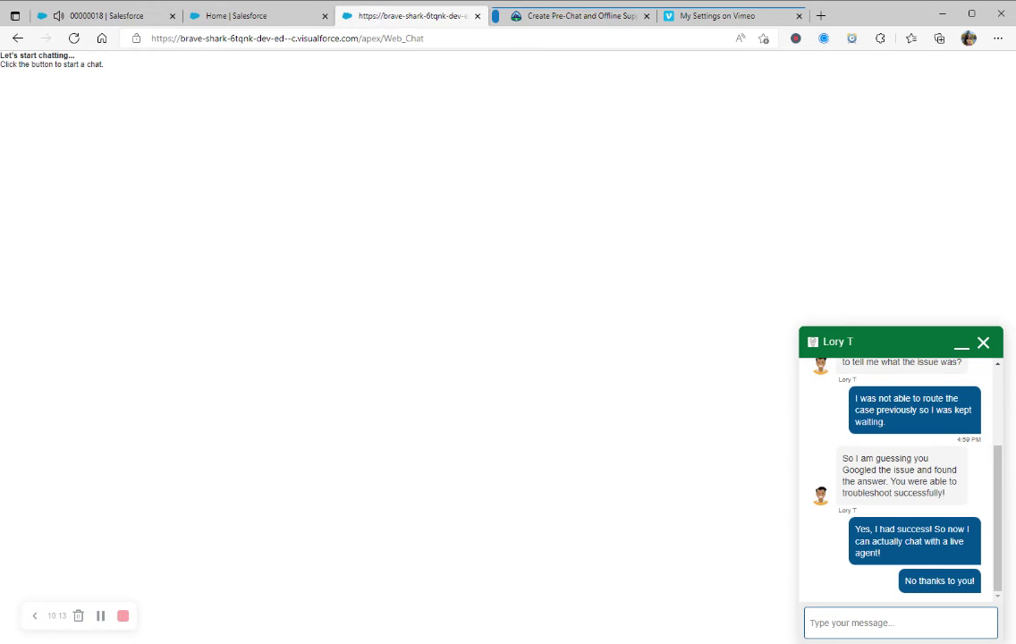
As the agent, send 'Glad to know! Do you have any other issues to raise?'.
{"action": "left_click", "coordinate": [57, 21]}
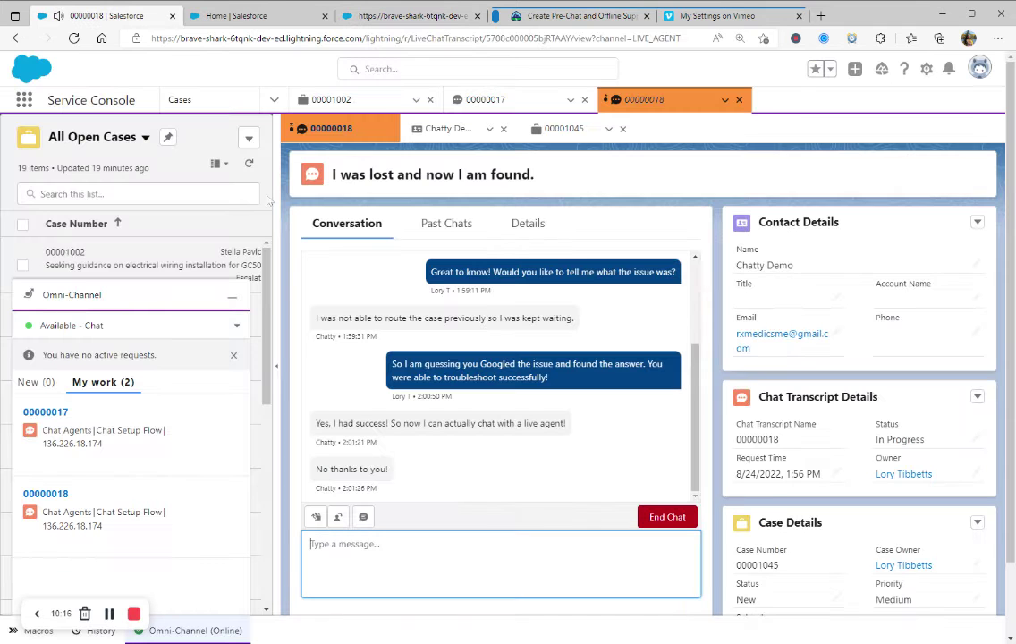
{"action": "type", "text": "Glad to know! D"}
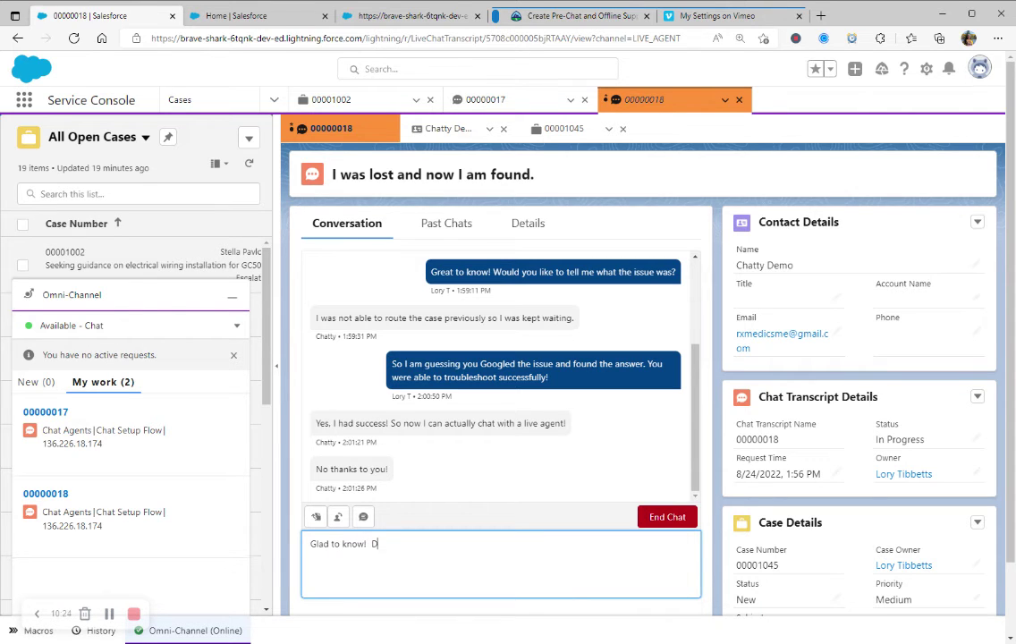
{"action": "type", "text": "o you have any ot"}
{"action": "type", "text": "her issues to raise?"}
{"action": "key", "text": "Return"}
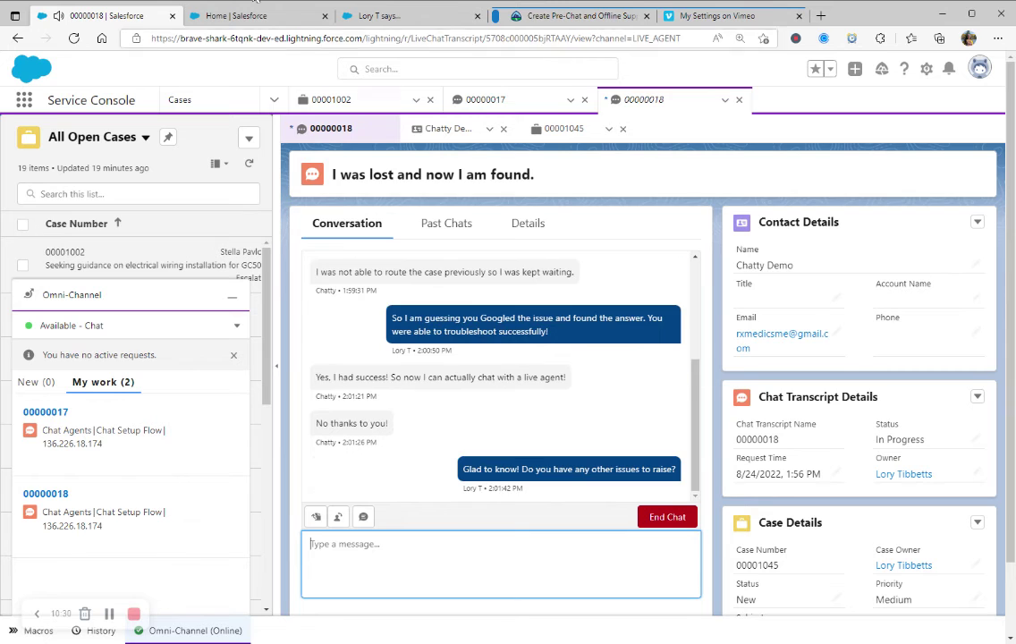
As the customer, reply 'Nope. This is just for demo purposes. I am all set now.'.
{"action": "left_click", "coordinate": [447, 16]}
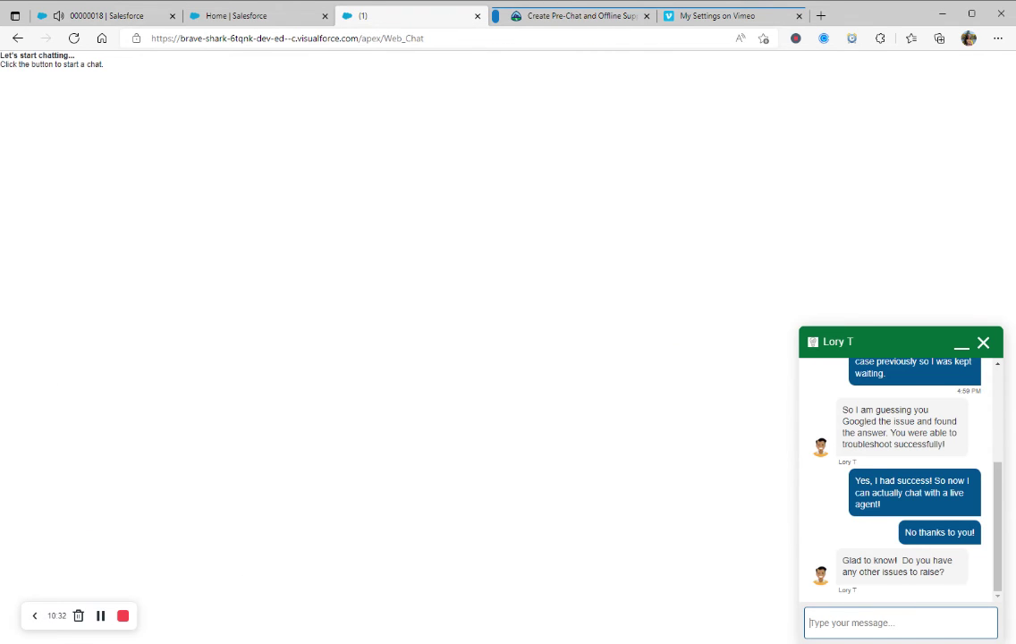
{"action": "type", "text": "Nope. This is just for fem"}
{"action": "key", "text": "BackSpace"}
{"action": "key", "text": "BackSpace"}
{"action": "key", "text": "BackSpace"}
{"action": "type", "text": "demo purposes. I am all set"}
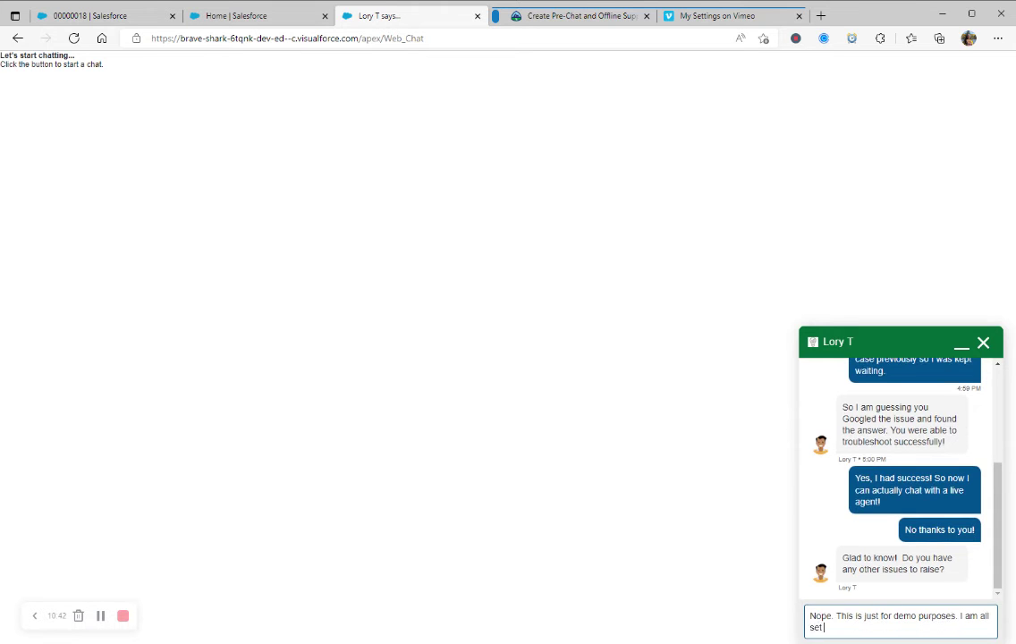
{"action": "type", "text": " now."}
{"action": "key", "text": "Return"}
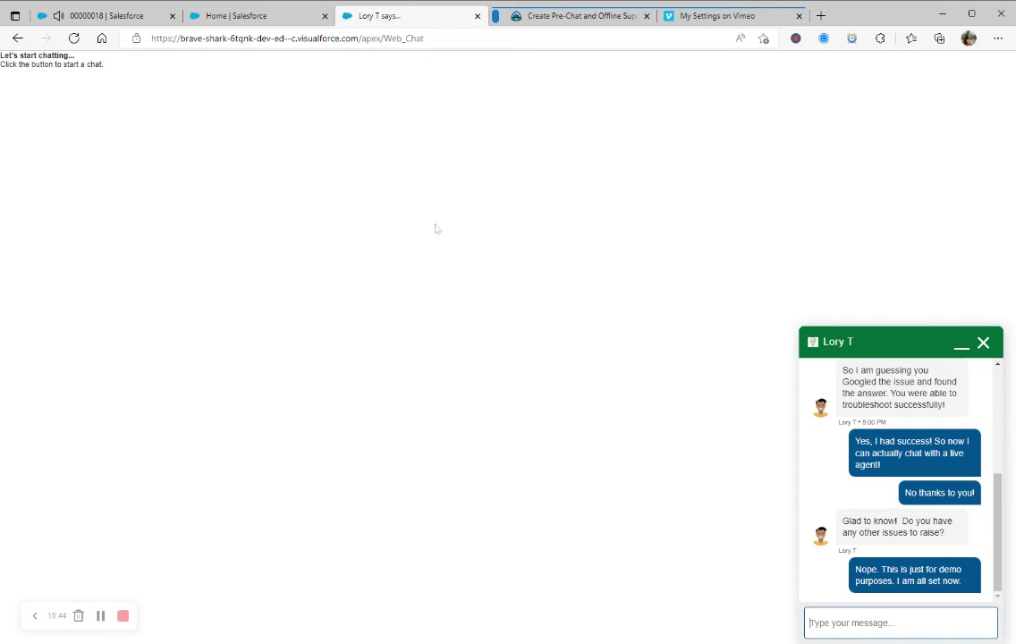
As the agent, send 'If there is no more issue, we can end this chat.'.
{"action": "left_click", "coordinate": [74, 20]}
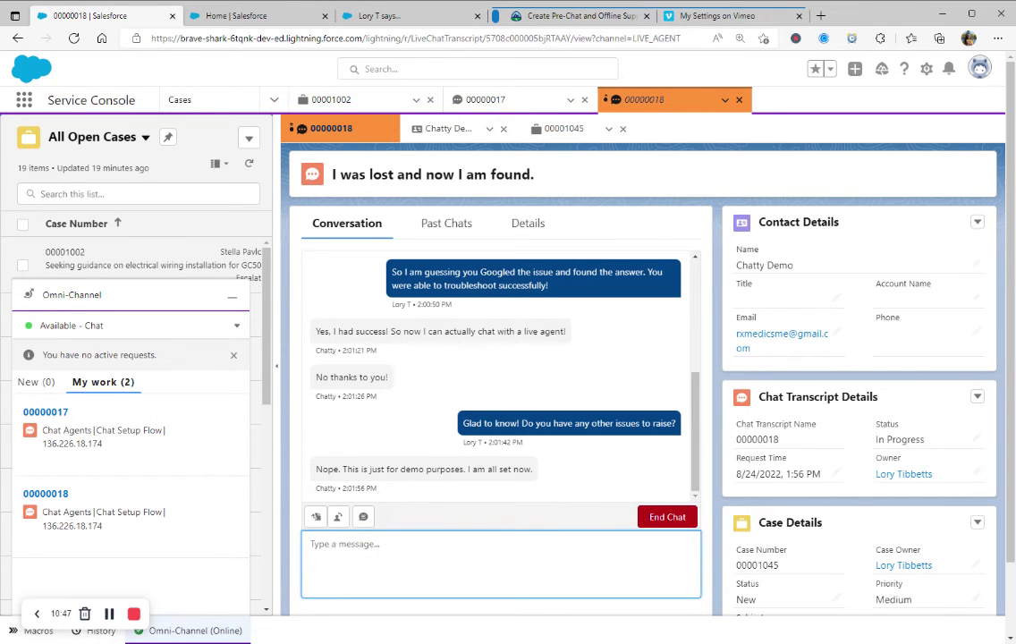
{"action": "type", "text": "If there is no more"}
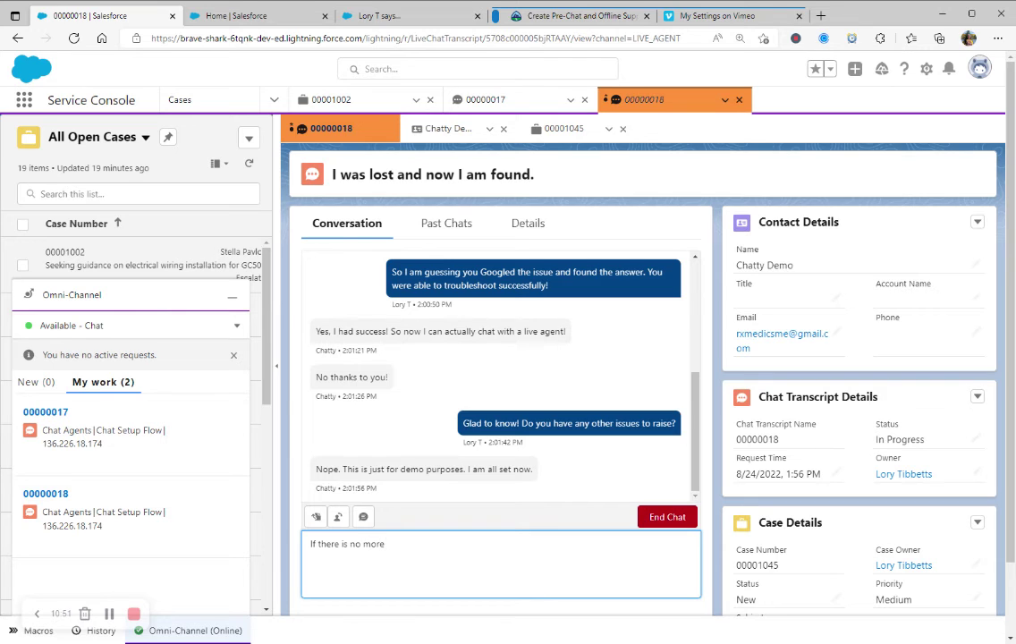
{"action": "type", "text": " issue, then we"}
{"action": "key", "text": "BackSpace"}
{"action": "key", "text": "BackSpace"}
{"action": "type", "text": "we can end this chag"}
{"action": "key", "text": "BackSpace"}
{"action": "type", "text": "t."}
{"action": "key", "text": "Return"}
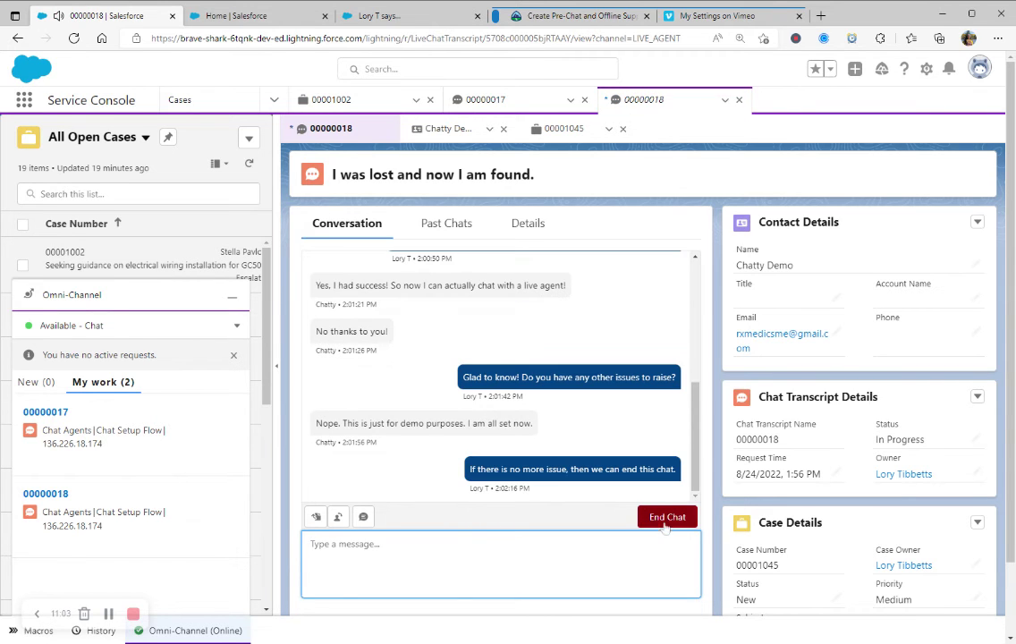
Check the customer's view, end chat 00000018 as the agent, and show recent-tab History.
{"action": "left_click", "coordinate": [335, 20]}
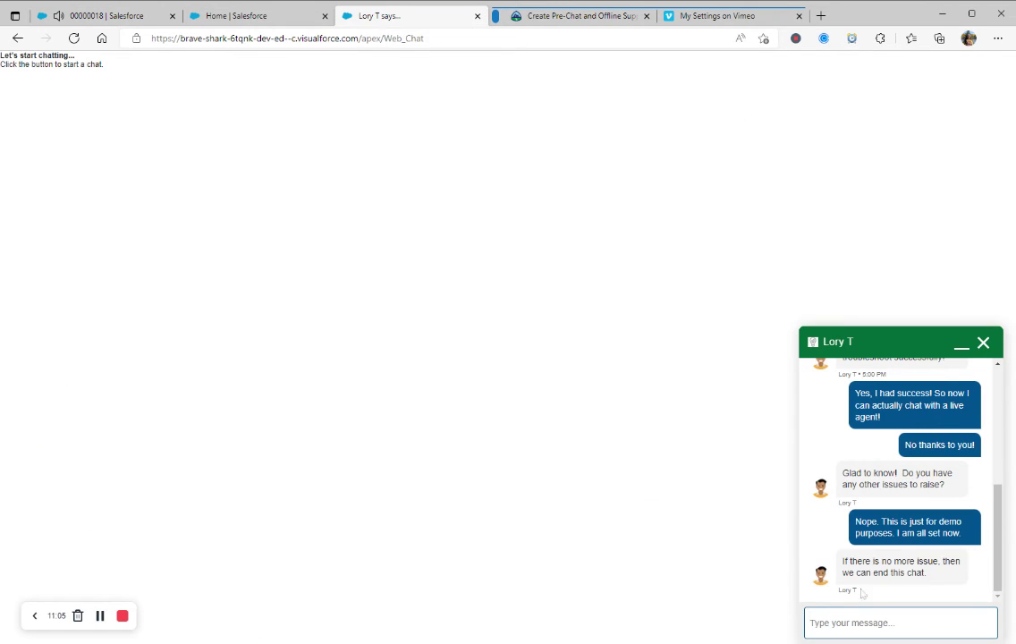
{"action": "left_click", "coordinate": [61, 21]}
{"action": "left_click", "coordinate": [667, 517]}
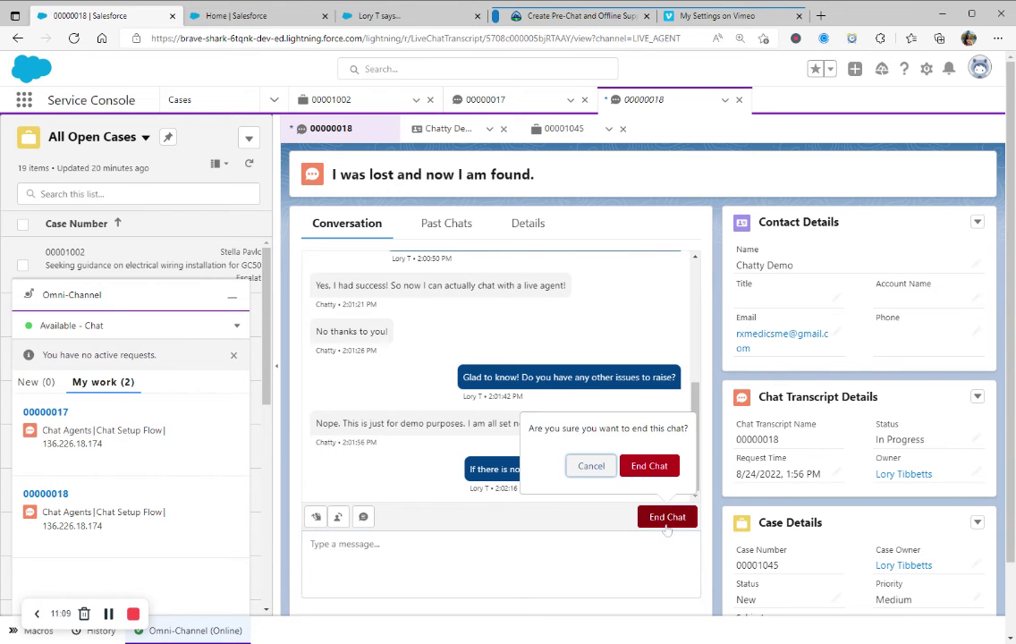
{"action": "left_click", "coordinate": [592, 466]}
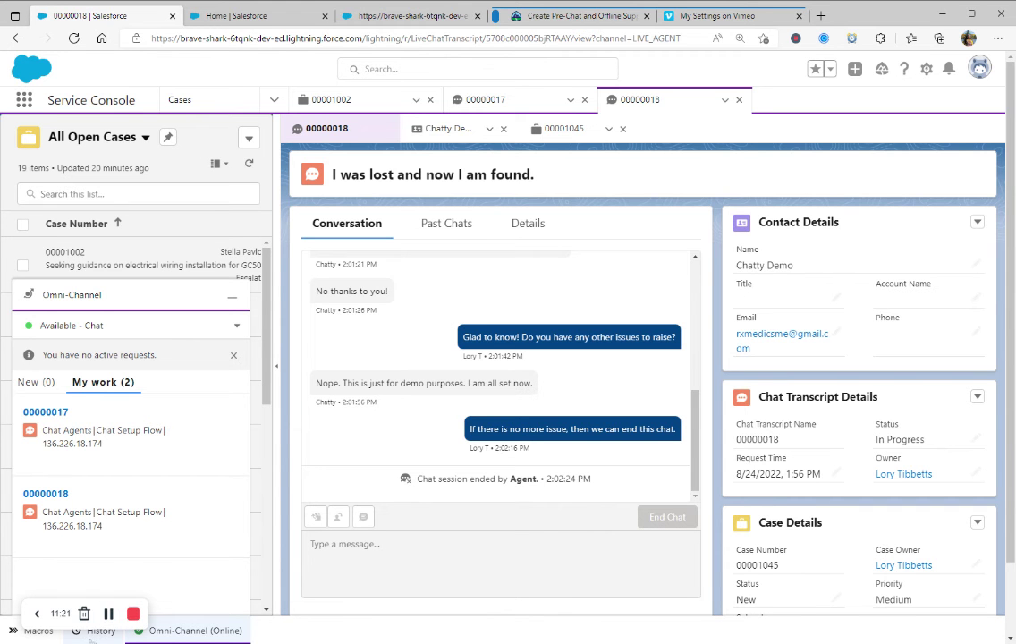
{"action": "left_click", "coordinate": [98, 630]}
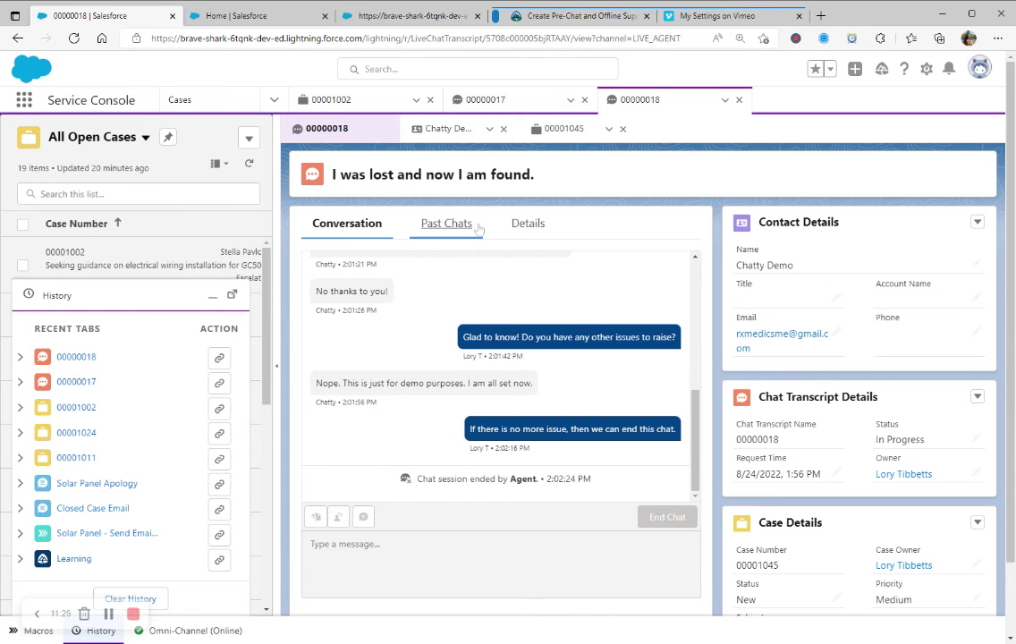
{"action": "left_click", "coordinate": [444, 223]}
{"action": "left_click", "coordinate": [373, 229]}
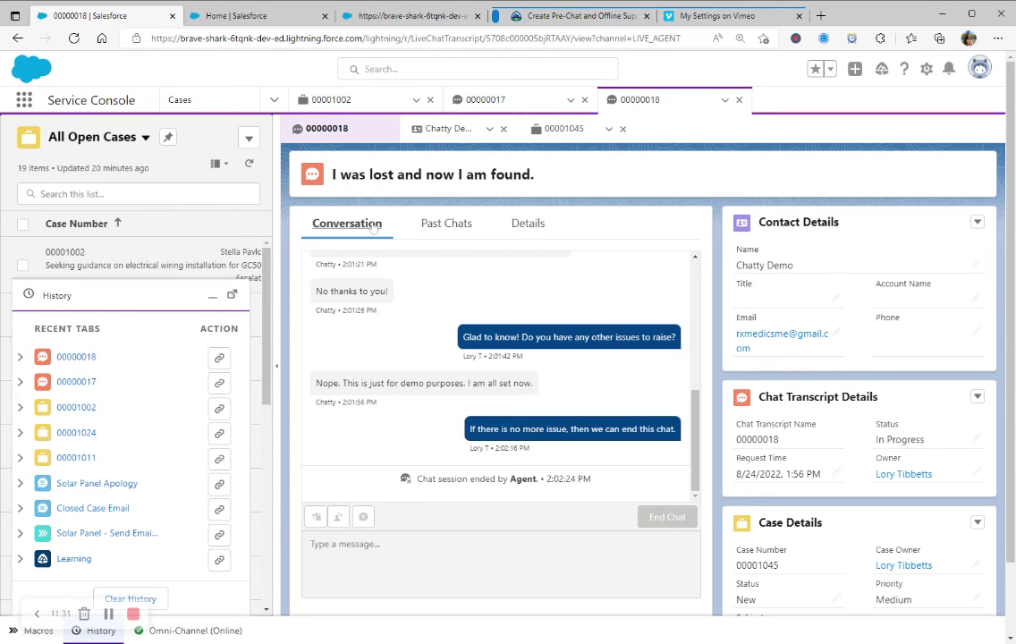
{"action": "left_click", "coordinate": [442, 229]}
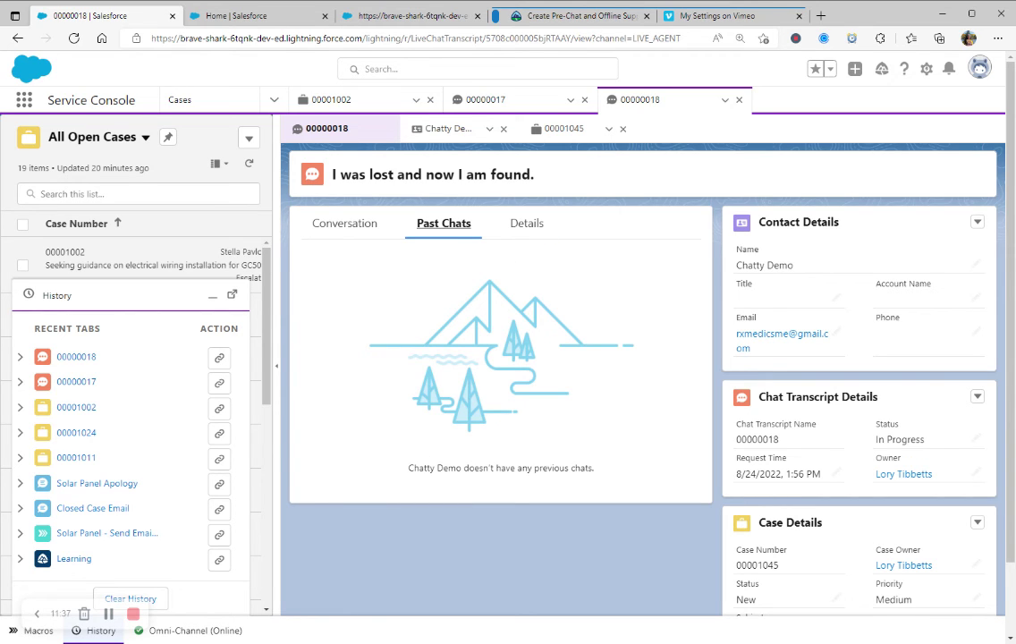
{"action": "left_click", "coordinate": [537, 234]}
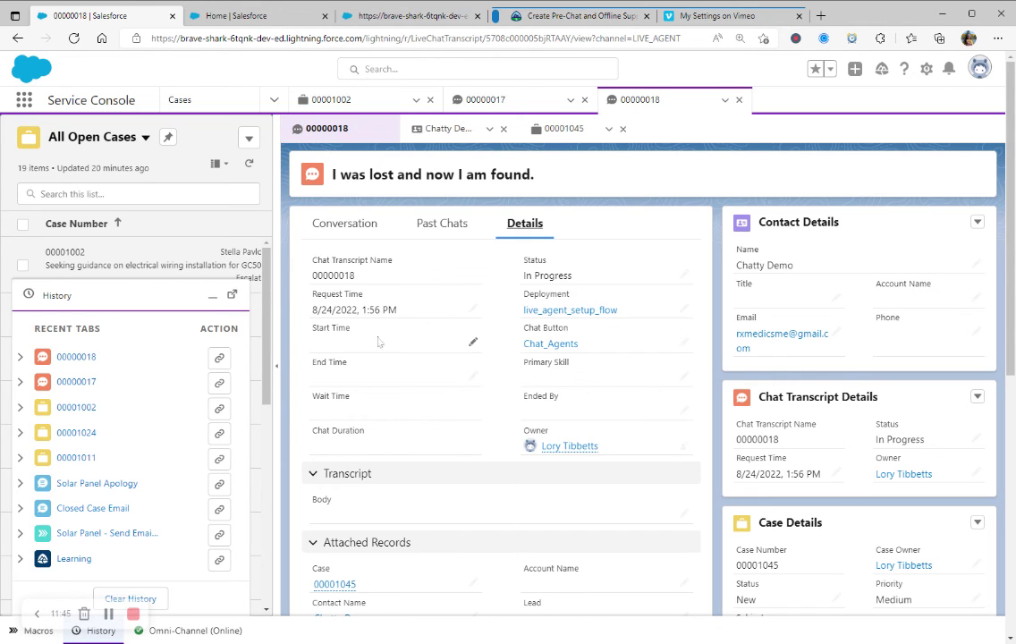
{"action": "mouse_move", "coordinate": [605, 371]}
{"action": "left_click", "coordinate": [346, 224]}
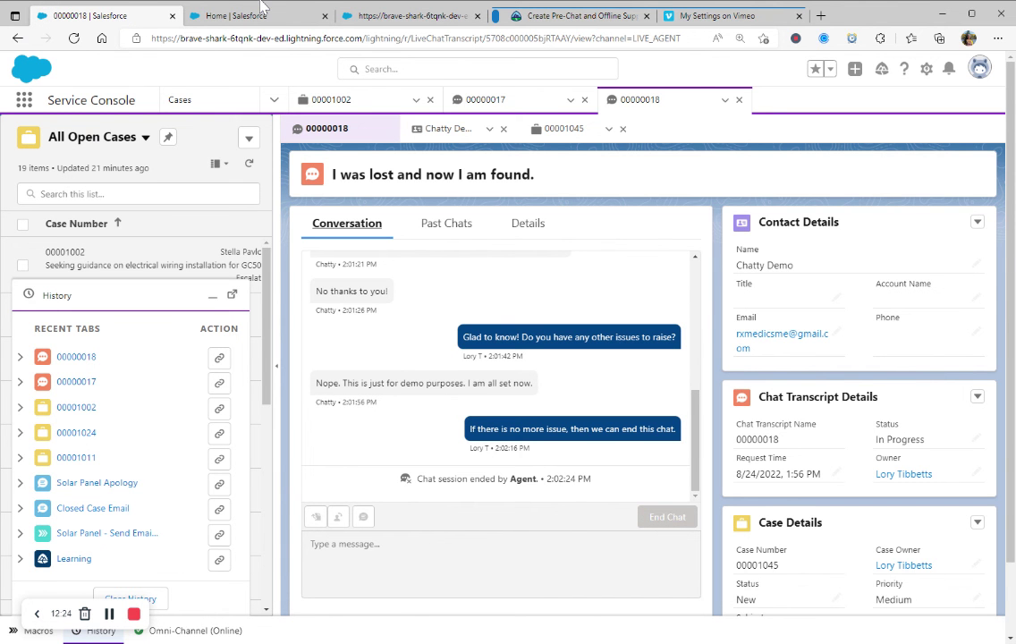
Return to Service Setup Home and briefly browse the guided setup assistants list.
{"action": "left_click", "coordinate": [262, 11]}
{"action": "left_click", "coordinate": [237, 17]}
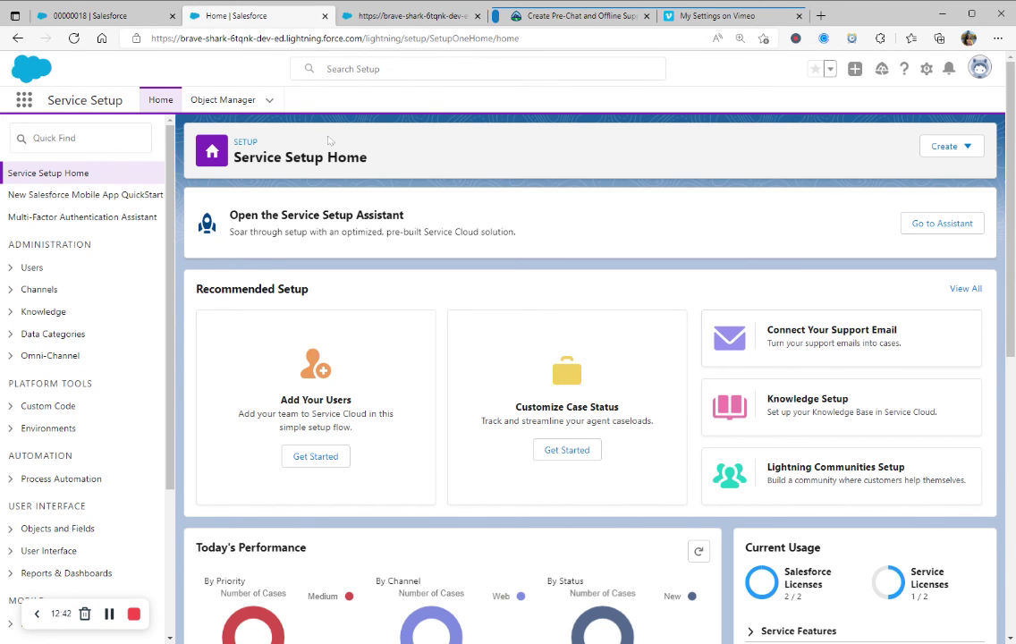
{"action": "left_click", "coordinate": [965, 288]}
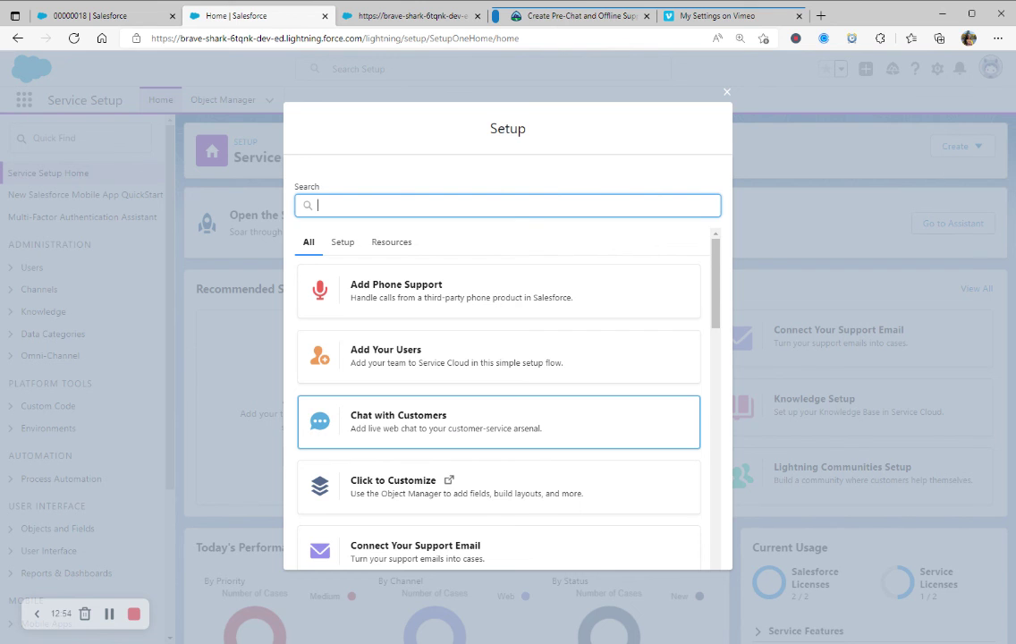
{"action": "left_click", "coordinate": [726, 93]}
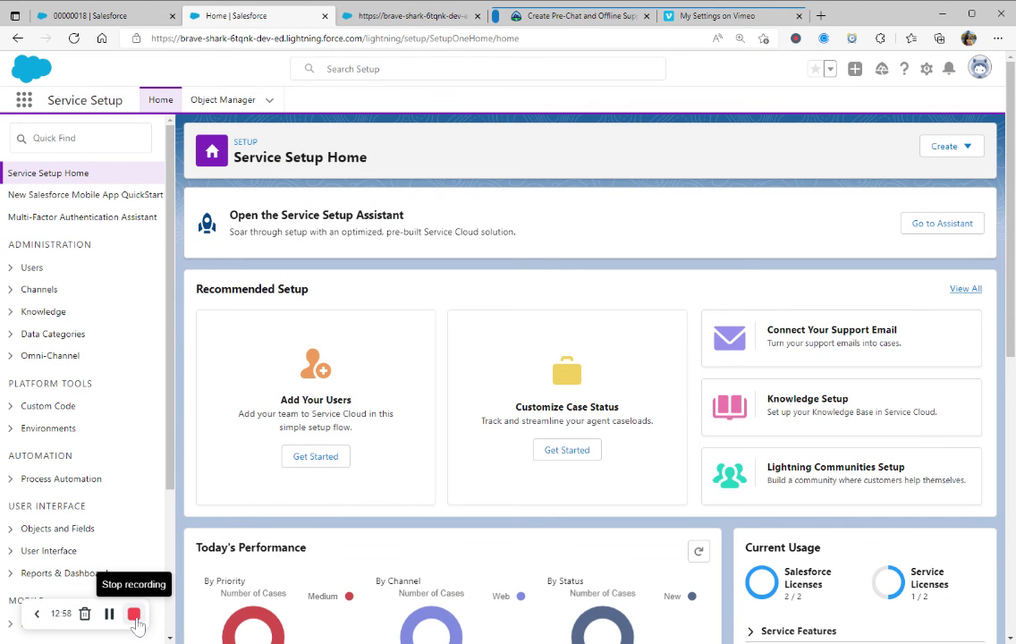